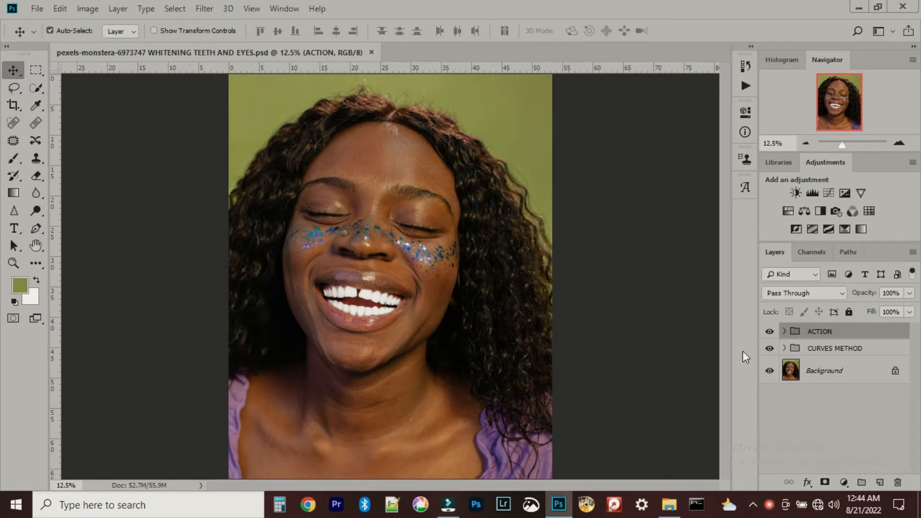
Hide the ACTION and CURVES METHOD layer groups so only the original Background photo shows.
left_click(769, 348)
left_click(770, 331)
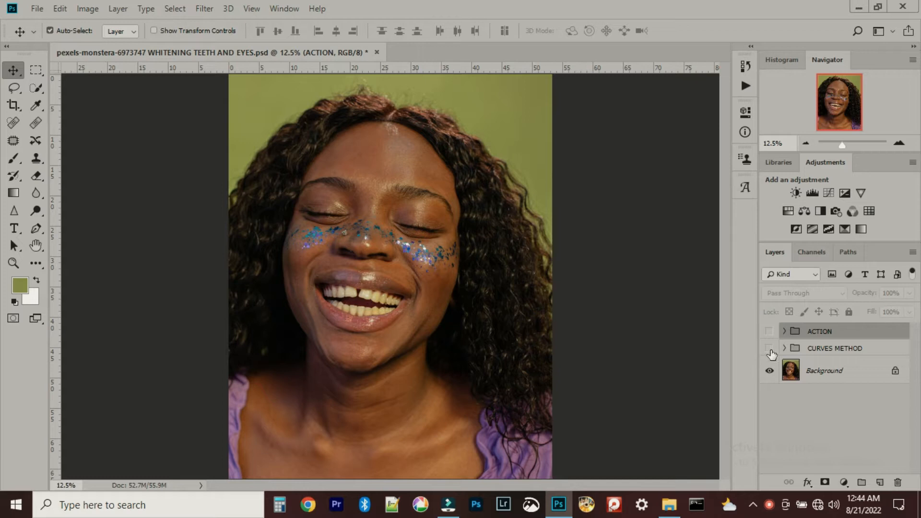
left_click(770, 349)
left_click(769, 349)
Examine the teeth up close with the CURVES METHOD group and the ACTION group each shown in turn against the original.
scroll(286, 319, "up", 5)
left_click_drag(243, 305, 464, 322)
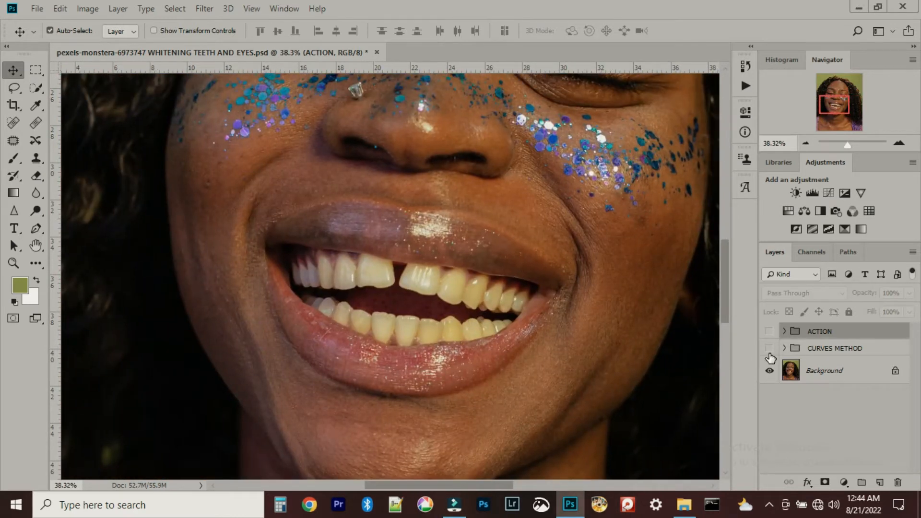
left_click(770, 349)
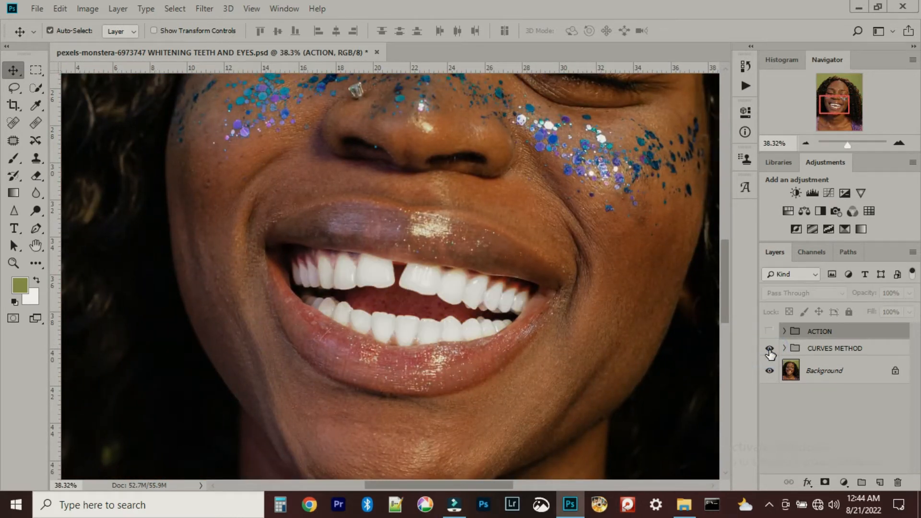
left_click(770, 350)
left_click(770, 332)
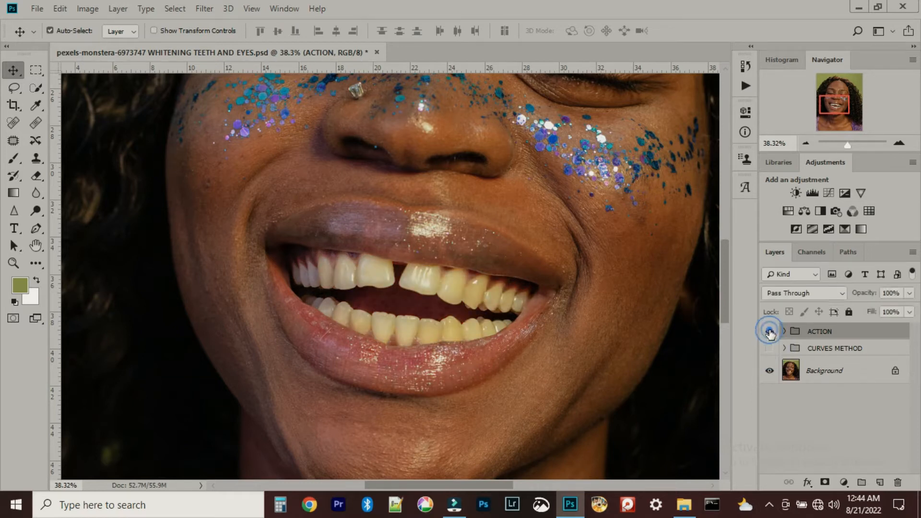
left_click(770, 331)
left_click(769, 331)
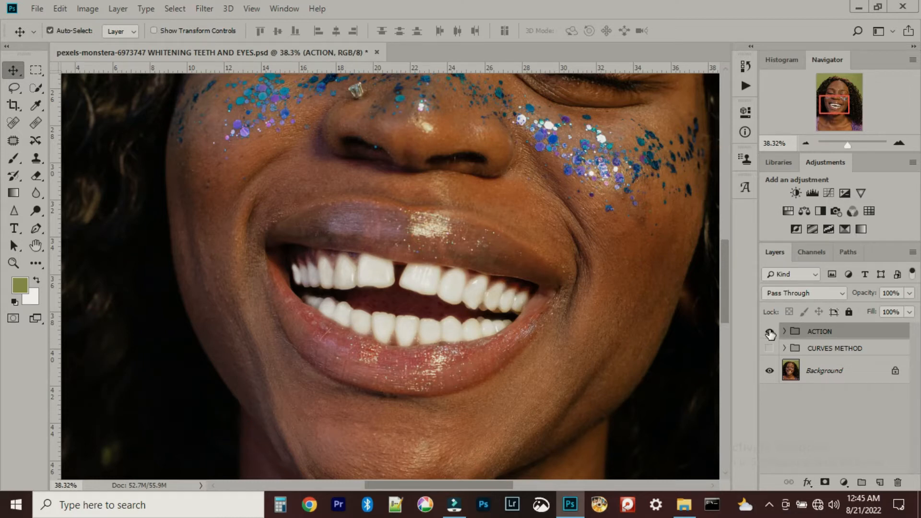
left_click(769, 331)
Play the Whiten action from the "whiten eyes & teeth" set and invert the resulting Hue/Saturation layer's mask to black.
left_click_drag(499, 216, 459, 293)
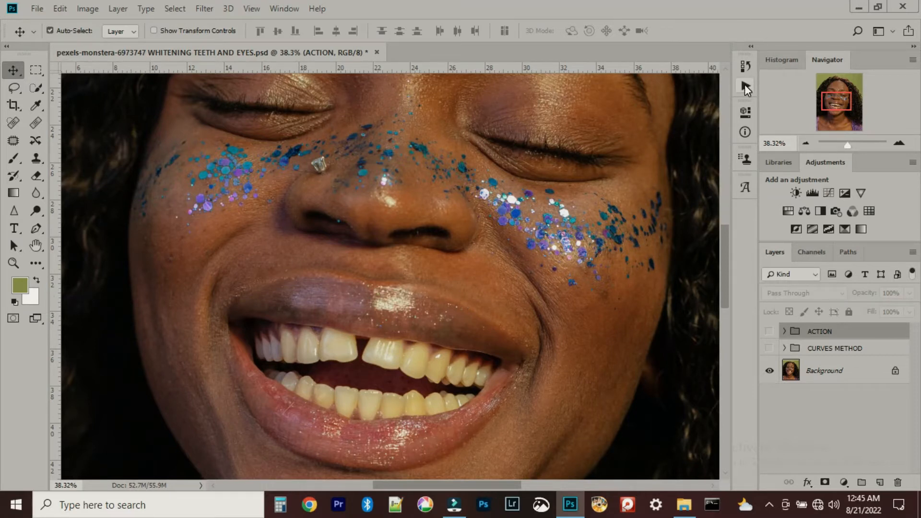
left_click(744, 85)
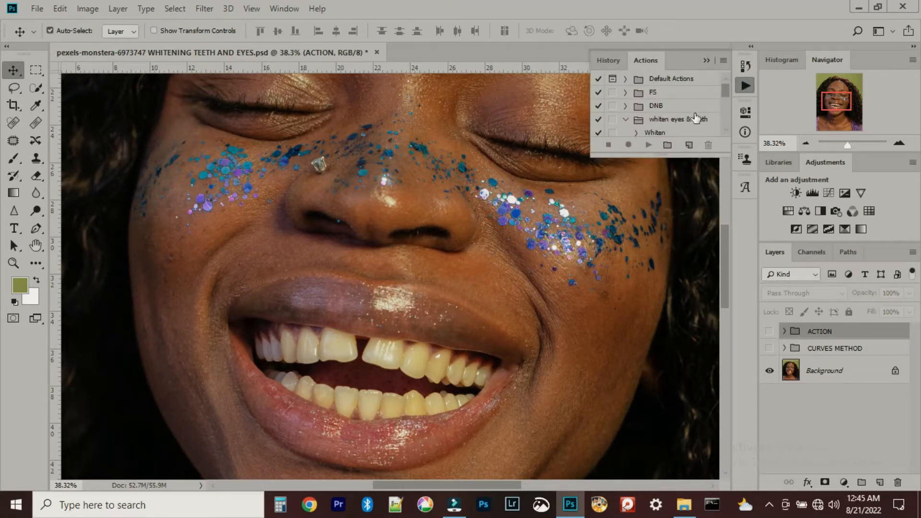
left_click(671, 133)
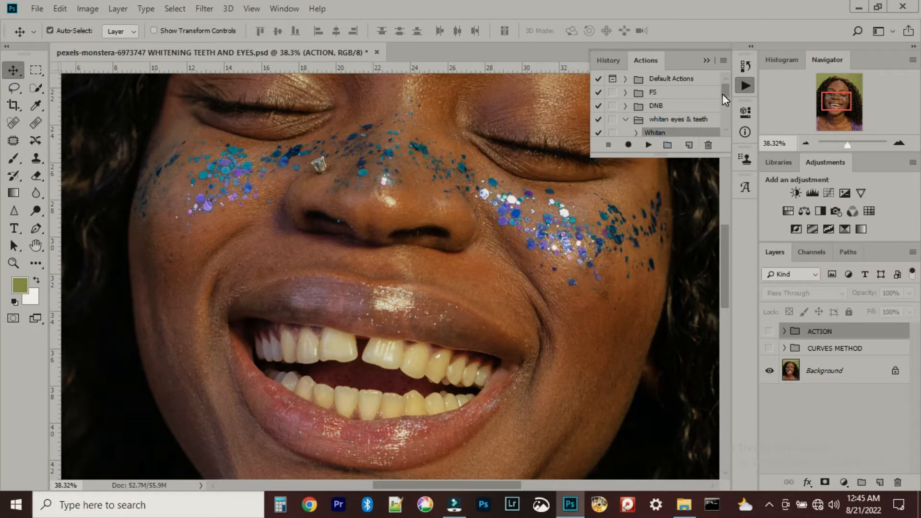
left_click(649, 145)
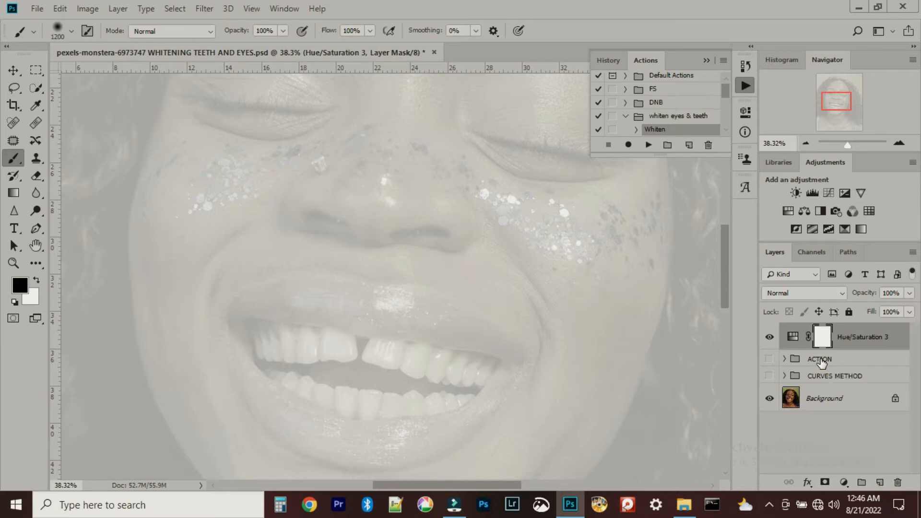
key("ctrl+i")
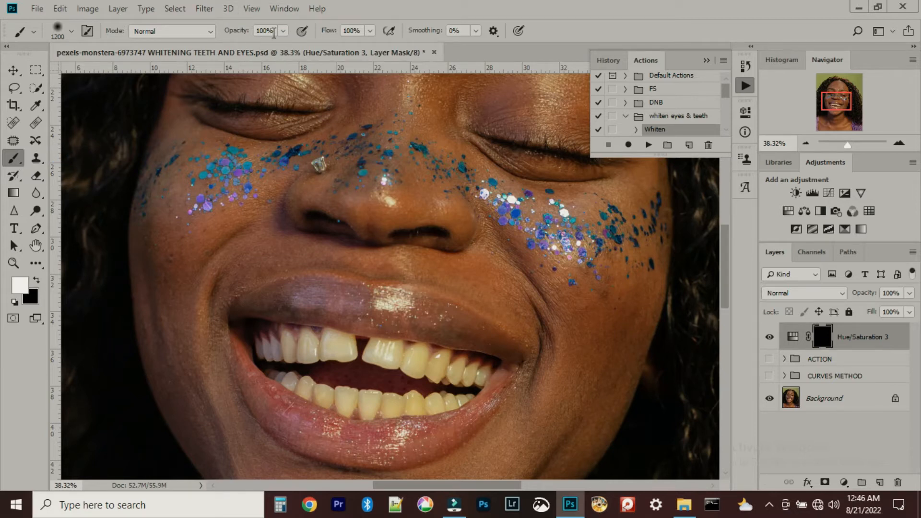
Set the brush flow to 30% and reduce the brush size to 50 for painting on the teeth.
left_click(362, 30)
type("30")
key("Return")
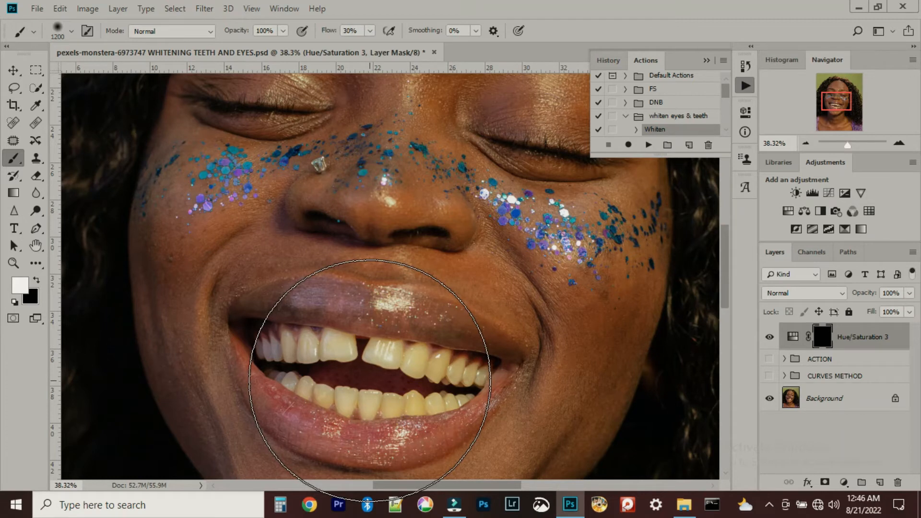
key("bracketleft")
key("bracketleft")
key("bracketleft")
key("bracketleft")
key("bracketleft")
key("bracketleft")
key("bracketleft")
key("bracketleft")
key("bracketleft")
key("bracketleft")
key("bracketleft")
key("bracketleft")
key("bracketleft")
key("bracketleft")
key("bracketleft")
key("bracketleft")
key("bracketleft")
key("bracketleft")
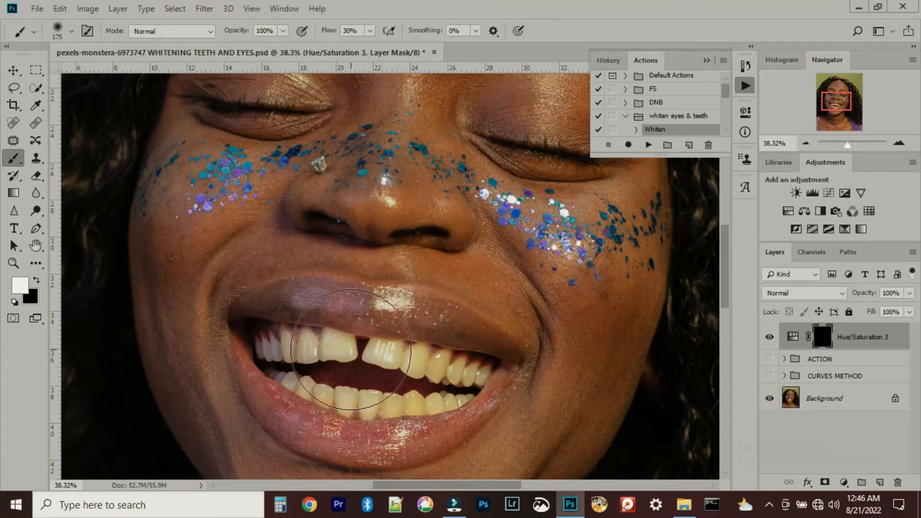
key("bracketleft")
key("bracketleft")
scroll(329, 361, "up", 5)
mouse_move(397, 263)
left_mouse_down()
mouse_move(438, 192)
mouse_move(400, 239)
left_mouse_up()
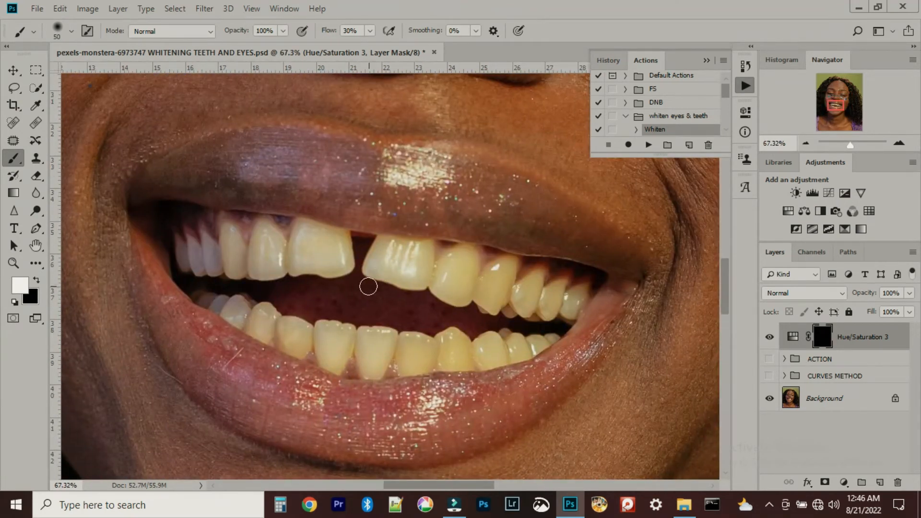
Paint white on the Hue/Saturation 3 mask over all upper and lower teeth, using a smaller brush on the narrow back teeth.
mouse_move(319, 251)
left_mouse_down()
mouse_move(301, 225)
mouse_move(206, 252)
left_mouse_up()
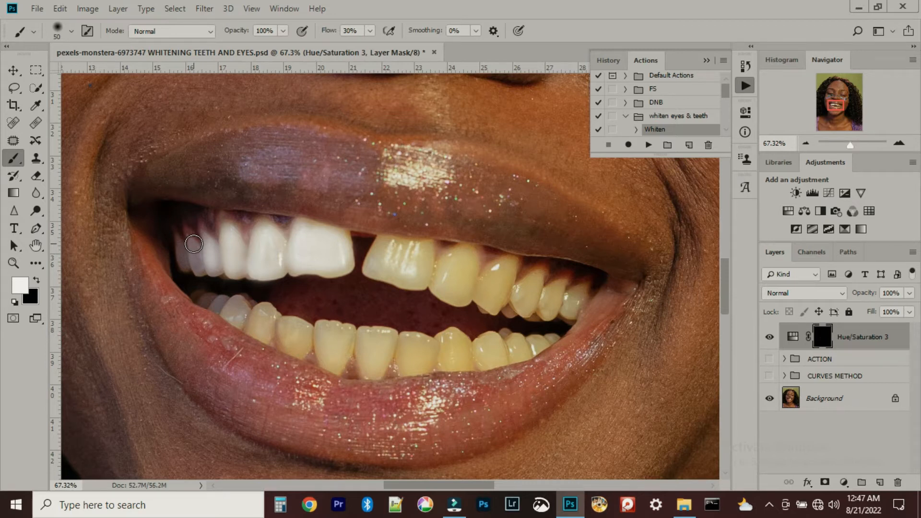
key("bracketleft")
mouse_move(194, 241)
left_mouse_down()
mouse_move(199, 269)
mouse_move(181, 241)
mouse_move(199, 271)
left_mouse_up()
key("bracketright")
mouse_move(381, 251)
left_mouse_down()
mouse_move(451, 255)
mouse_move(449, 295)
mouse_move(505, 264)
mouse_move(485, 306)
mouse_move(529, 302)
mouse_move(534, 277)
mouse_move(544, 311)
mouse_move(558, 288)
mouse_move(520, 345)
mouse_move(484, 355)
mouse_move(392, 338)
mouse_move(376, 369)
mouse_move(346, 331)
mouse_move(330, 362)
mouse_move(347, 340)
mouse_move(285, 321)
mouse_move(288, 342)
mouse_move(266, 309)
mouse_move(262, 334)
mouse_move(236, 305)
mouse_move(217, 303)
mouse_move(299, 355)
mouse_move(334, 362)
mouse_move(386, 337)
mouse_move(455, 349)
mouse_move(542, 342)
left_mouse_up()
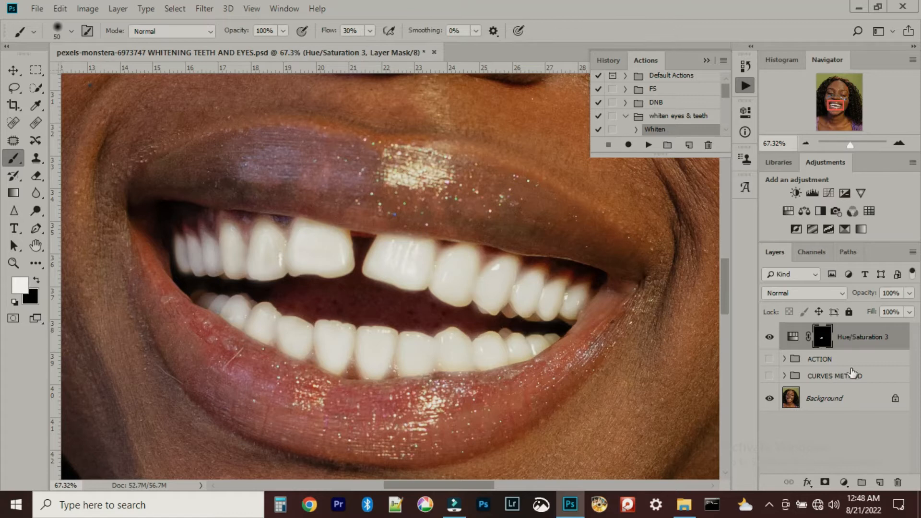
Lower the Hue/Saturation 3 layer's opacity to 91% and compare the teeth with and without it.
left_click_drag(864, 295, 887, 298)
left_click(769, 337)
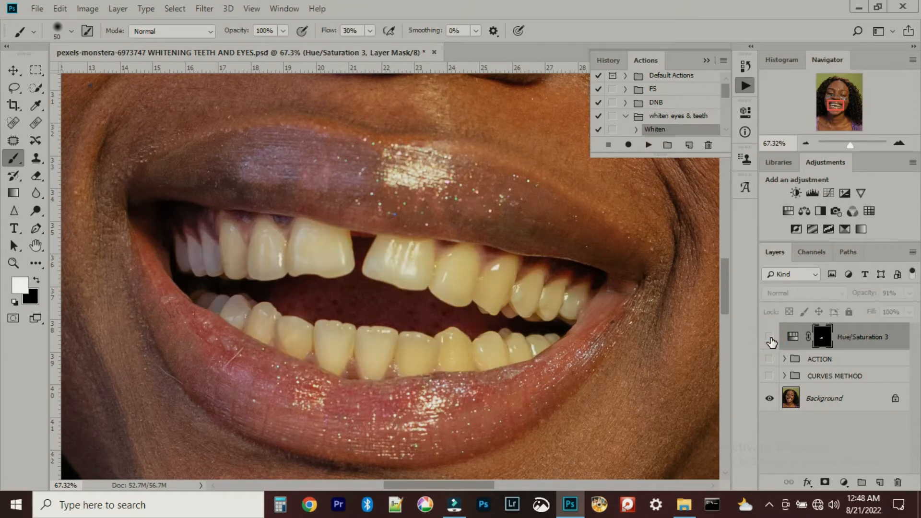
left_click(770, 340)
left_click(770, 340)
left_click(771, 339)
scroll(433, 314, "down", 4)
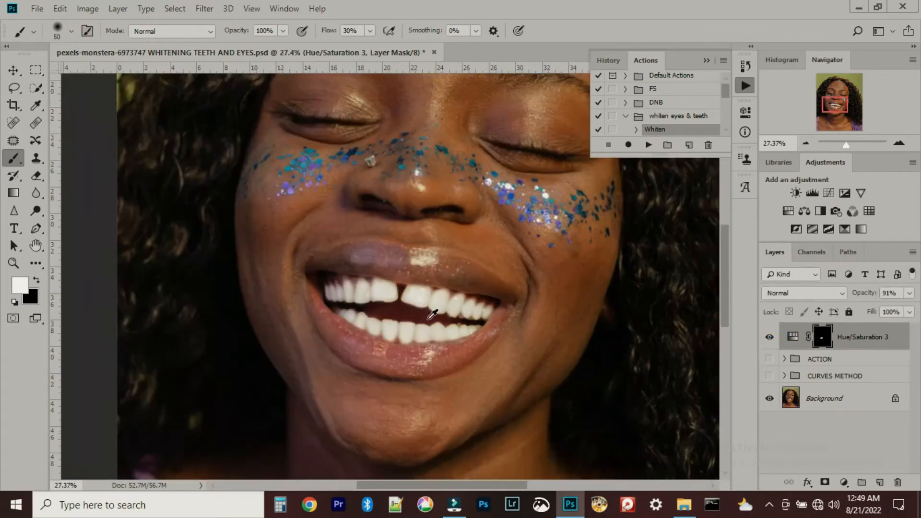
left_click(770, 339)
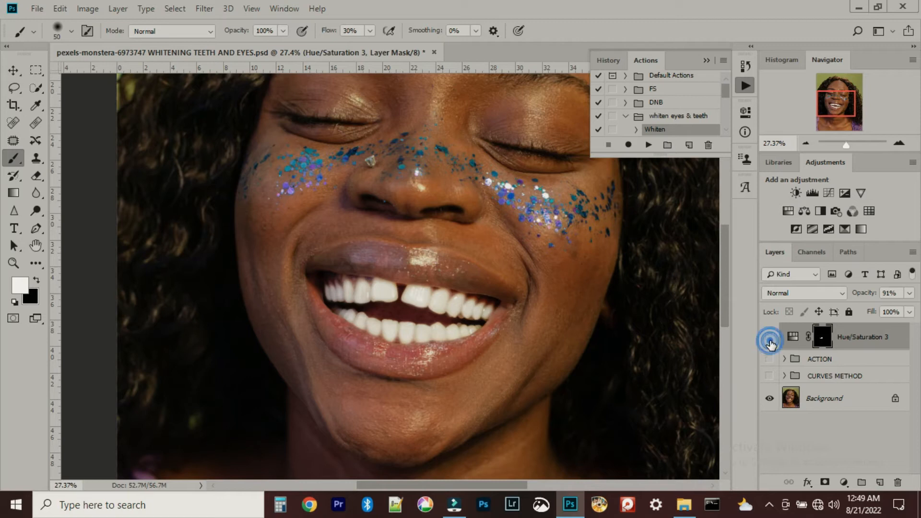
left_click(770, 339)
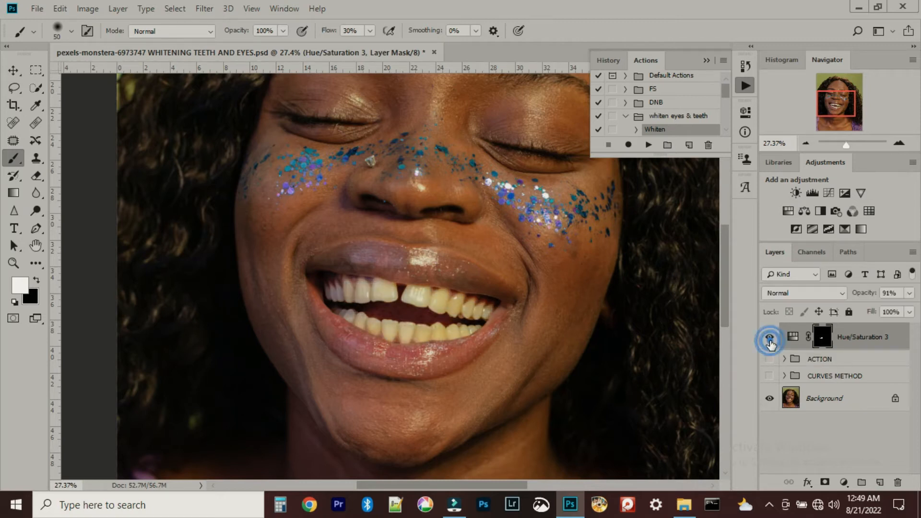
Hide the Hue/Saturation 3 layer and select the Background layer.
scroll(401, 333, "up", 4)
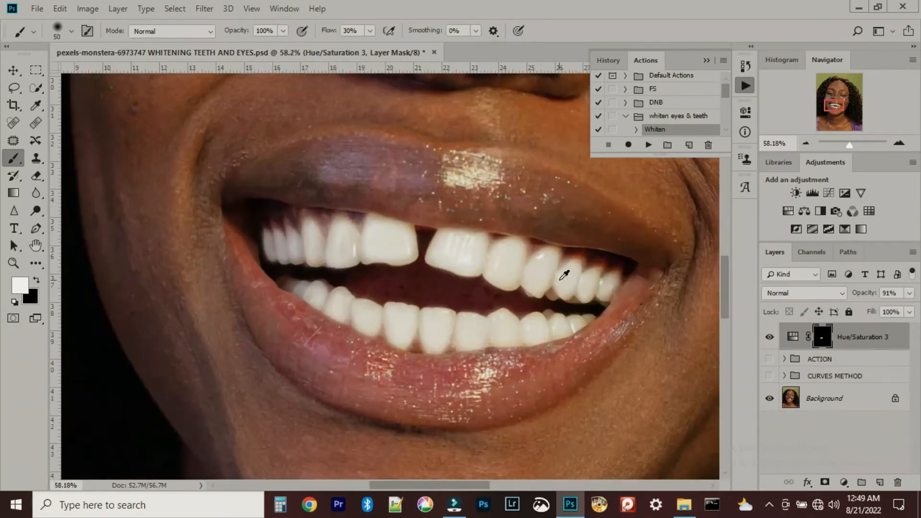
left_click_drag(582, 298, 499, 311)
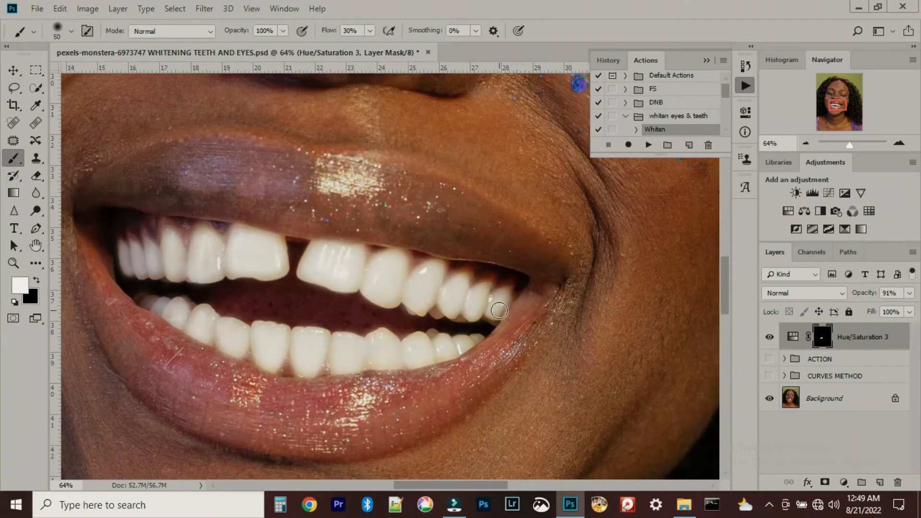
left_click(769, 339)
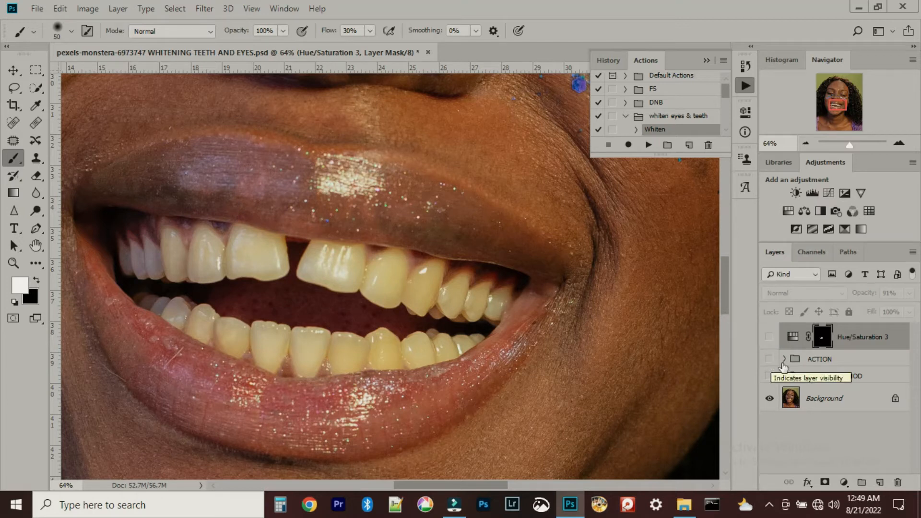
left_click(706, 60)
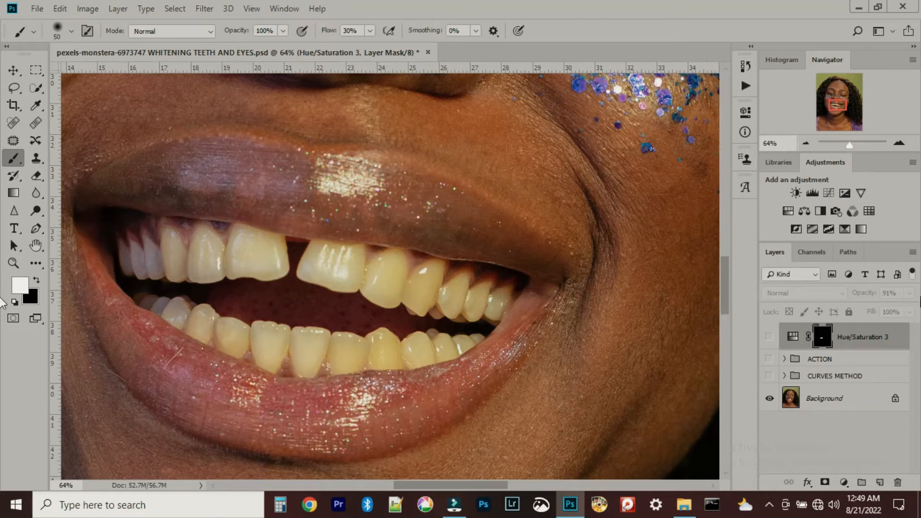
left_click(847, 406)
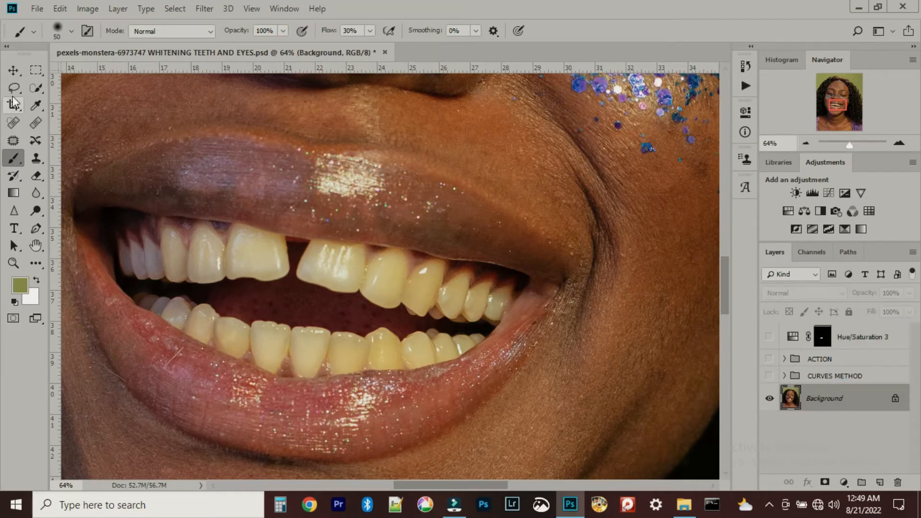
Select the upper and lower rows of teeth with the Lasso tool, using a 15 px feather and adding to the selection.
left_click_drag(12, 88, 76, 91)
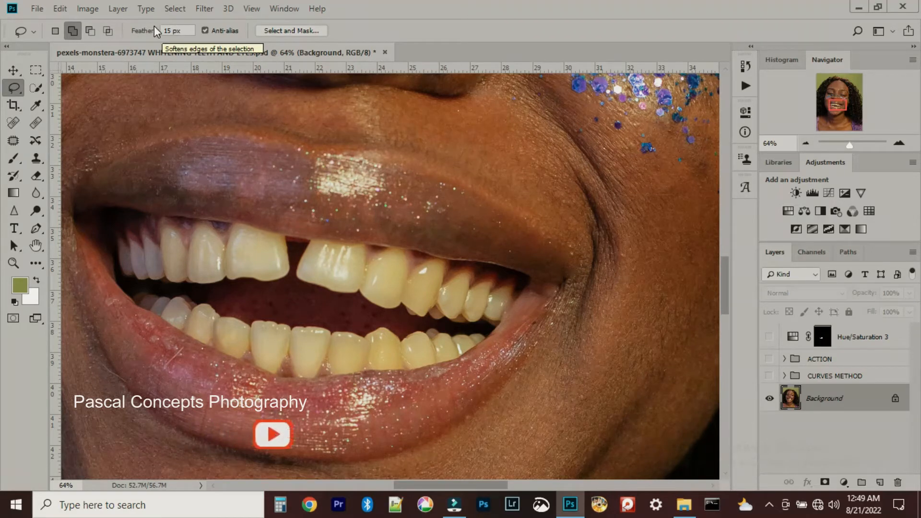
mouse_move(163, 230)
left_mouse_down()
mouse_move(160, 253)
mouse_move(143, 235)
mouse_move(121, 242)
mouse_move(124, 271)
mouse_move(147, 282)
mouse_move(271, 281)
mouse_move(315, 240)
mouse_move(315, 284)
mouse_move(412, 309)
mouse_move(500, 316)
mouse_move(456, 266)
mouse_move(268, 231)
mouse_move(158, 235)
left_mouse_up()
left_click_drag(131, 295, 244, 359)
mouse_move(454, 355)
left_mouse_down()
mouse_move(441, 332)
mouse_move(322, 329)
mouse_move(141, 294)
mouse_move(153, 313)
mouse_move(140, 297)
left_mouse_up()
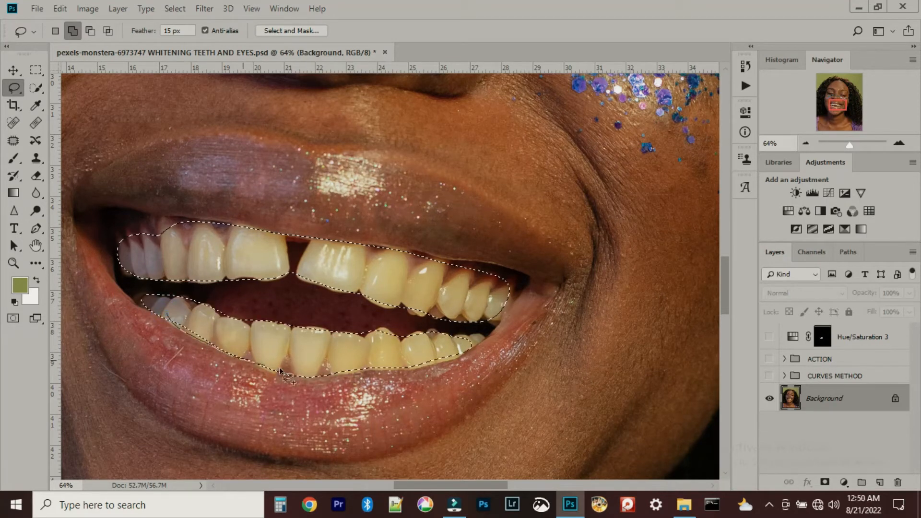
key("alt")
mouse_move(298, 284)
left_mouse_down()
mouse_move(379, 314)
mouse_move(300, 285)
left_mouse_up()
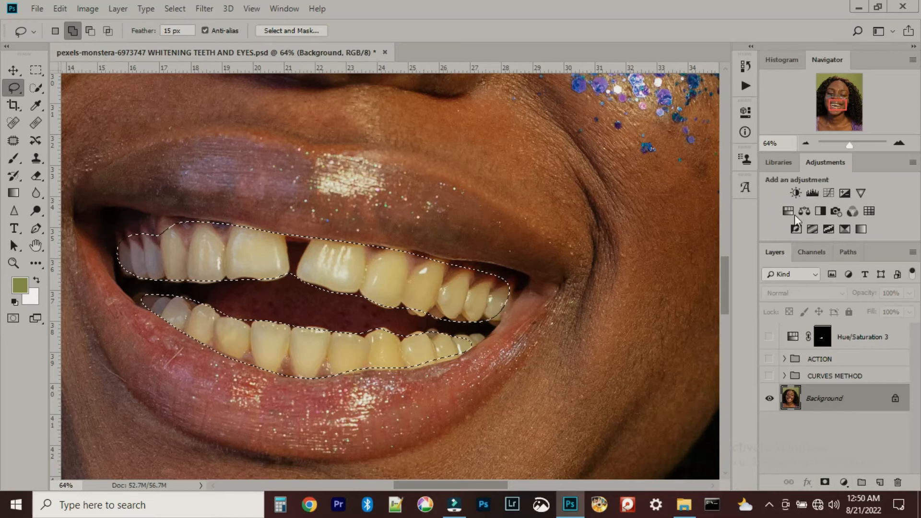
Add a Hue/Saturation adjustment on the selected teeth with Yellows at Saturation -87 and Lightness +77, and compare it with the original.
left_click(844, 483)
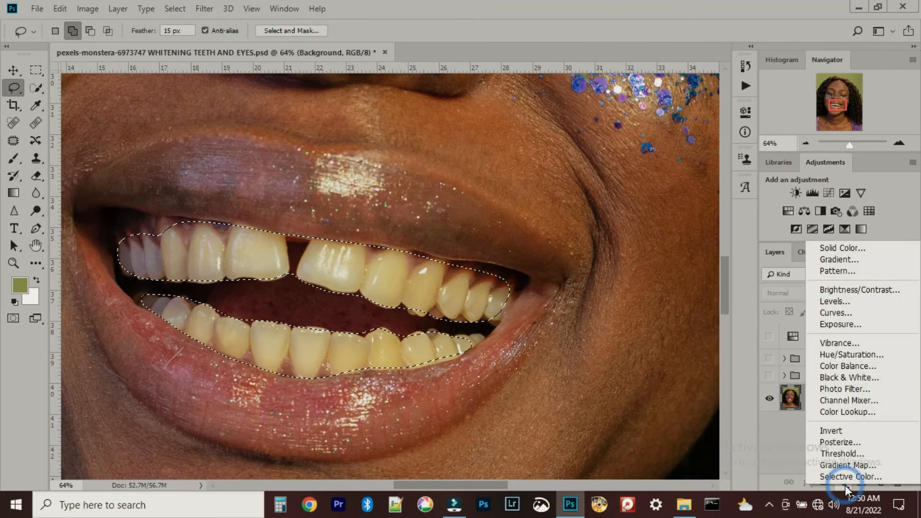
left_click(850, 358)
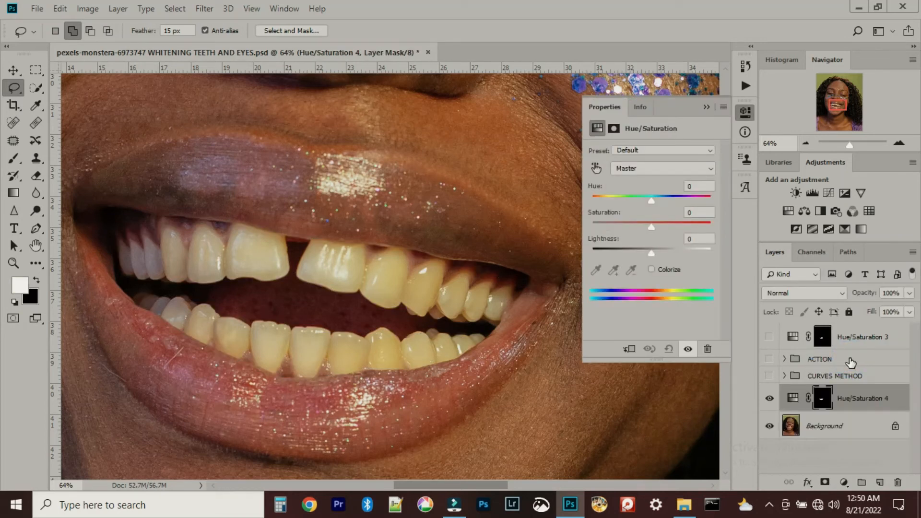
left_click(640, 168)
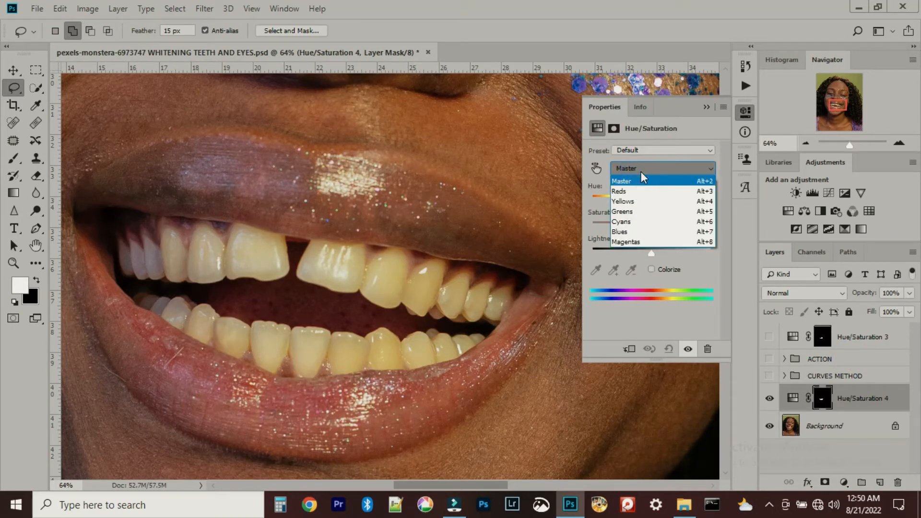
left_click(639, 201)
left_click_drag(652, 227, 600, 226)
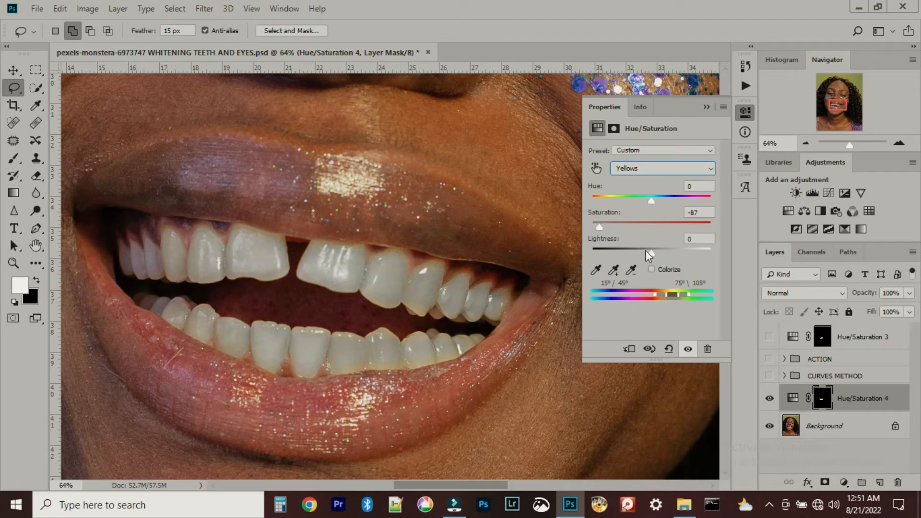
left_click_drag(652, 253, 681, 254)
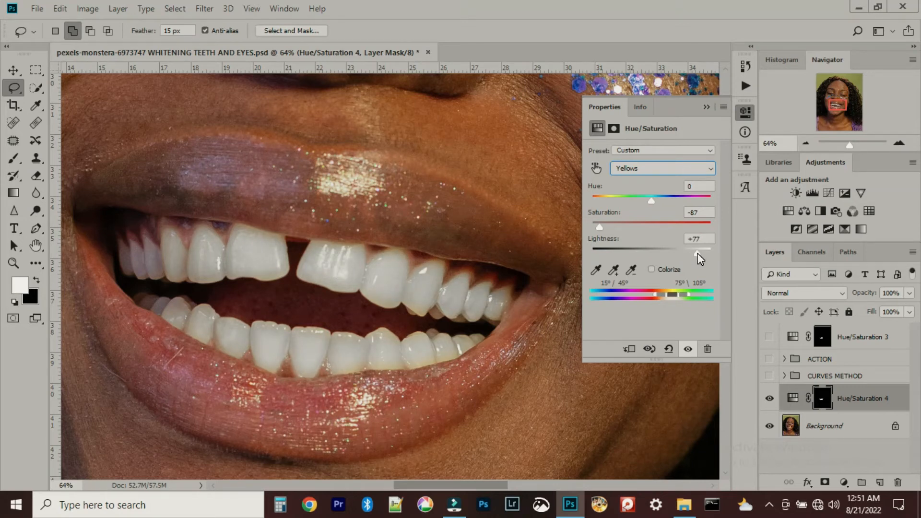
left_click(707, 107)
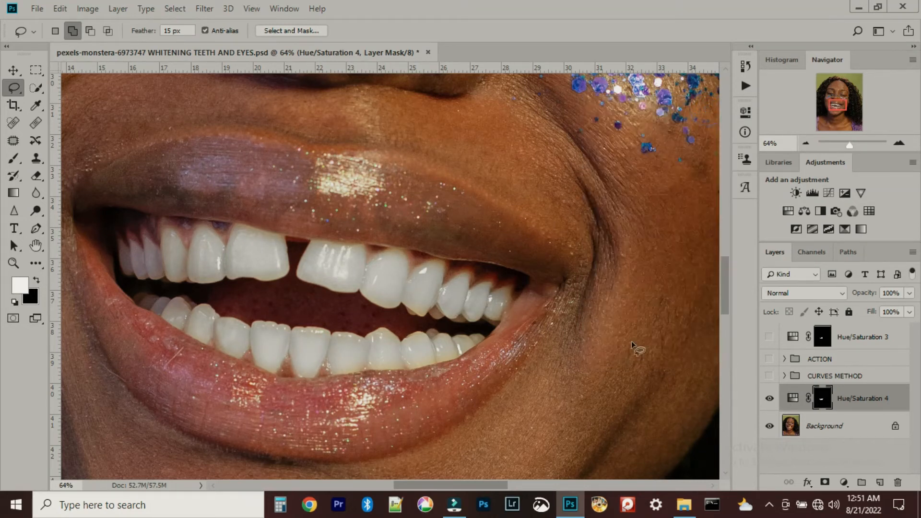
left_click(769, 399)
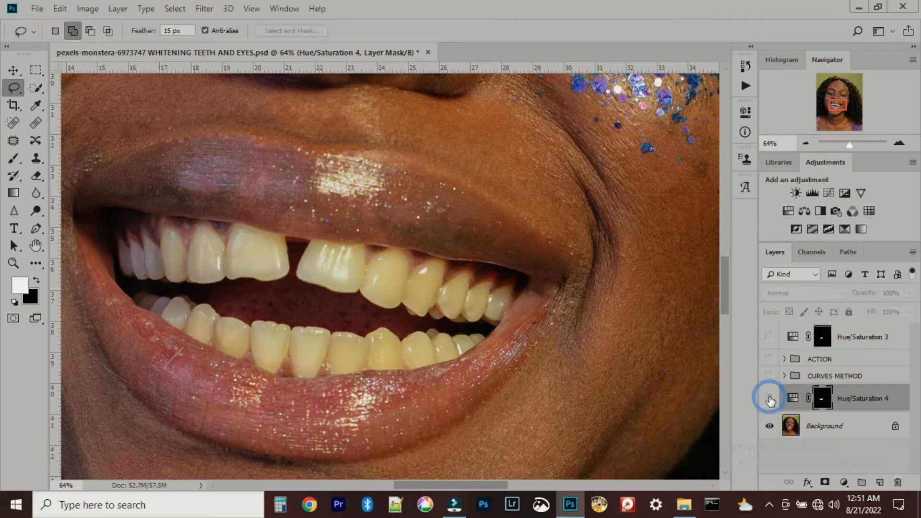
left_click(770, 399)
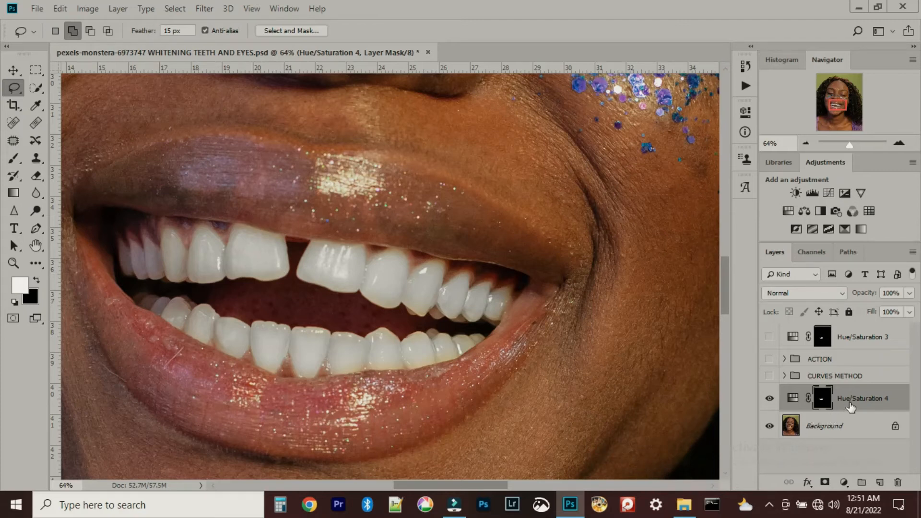
Load the Hue/Saturation 4 mask as a selection of the teeth and feather it by 5 pixels.
left_click_drag(823, 401, 824, 403)
left_click(824, 403, "ctrl")
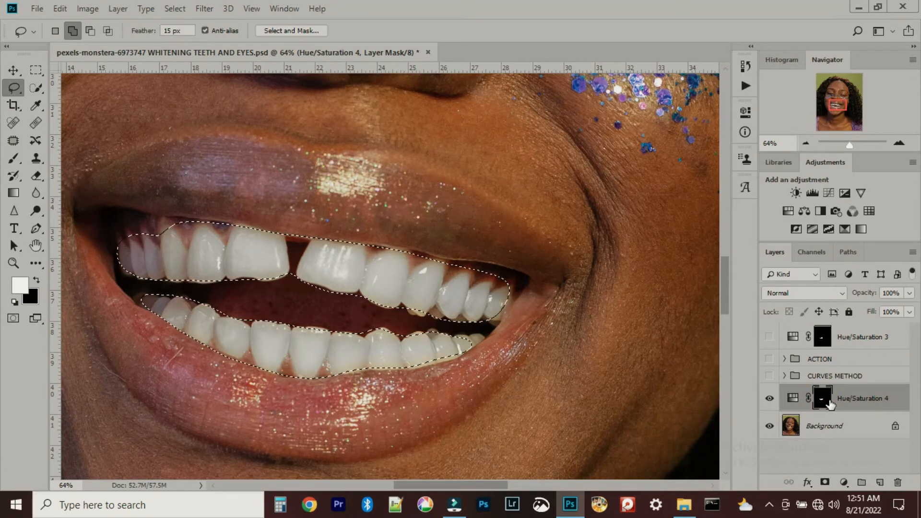
right_click(370, 287)
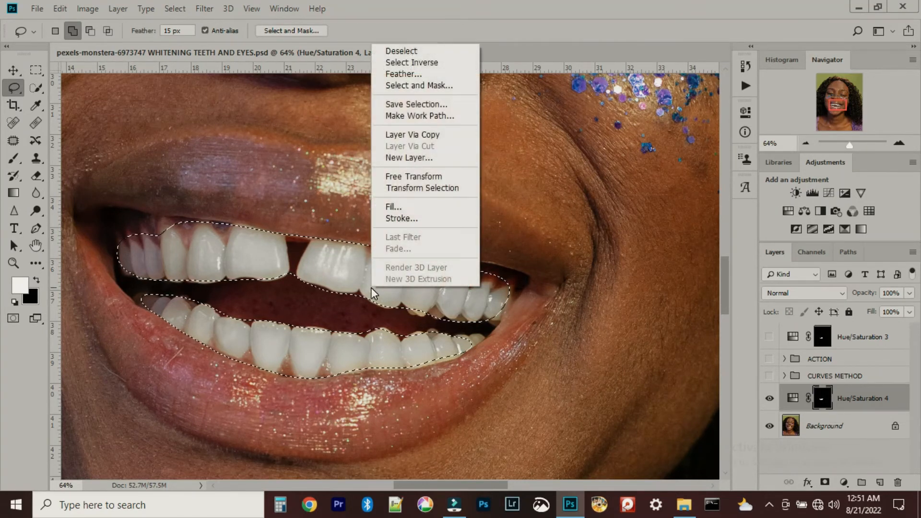
left_click(399, 75)
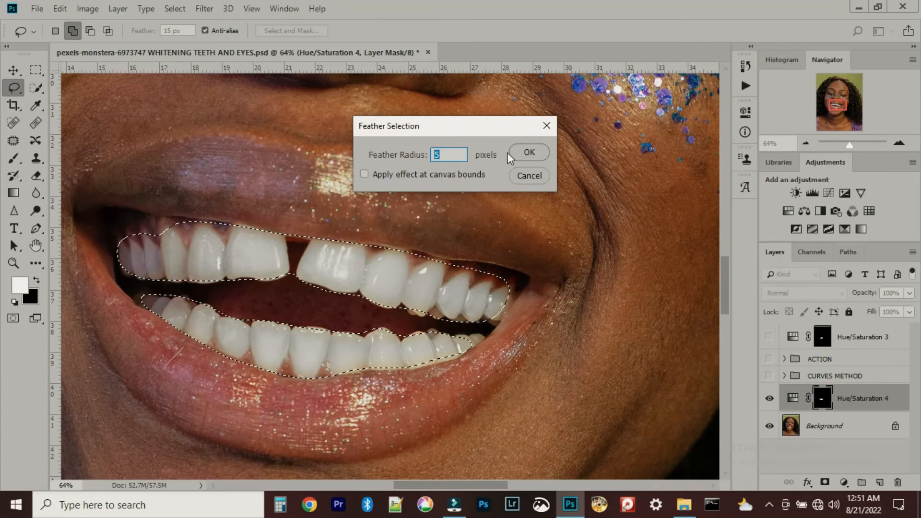
left_click(519, 151)
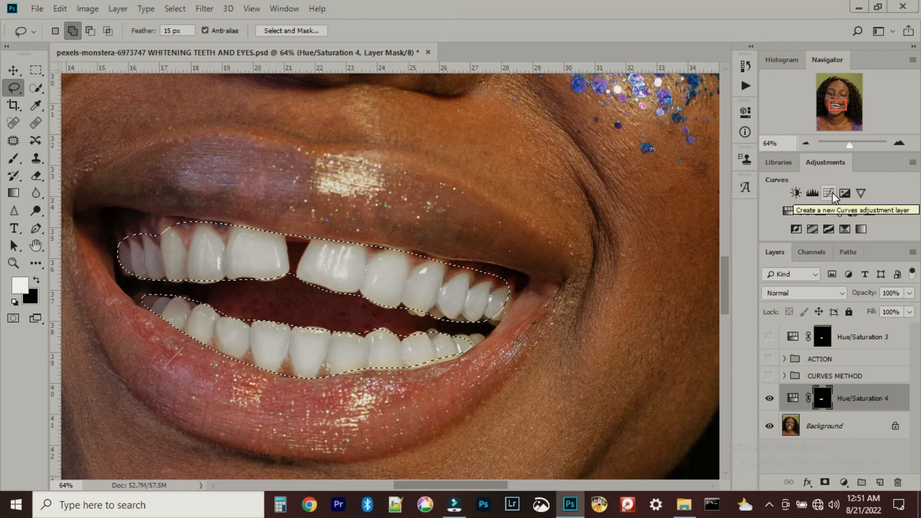
Add a Curves adjustment layer on the selected teeth and raise the RGB midtones at input 109 to brighten them.
left_click(843, 482)
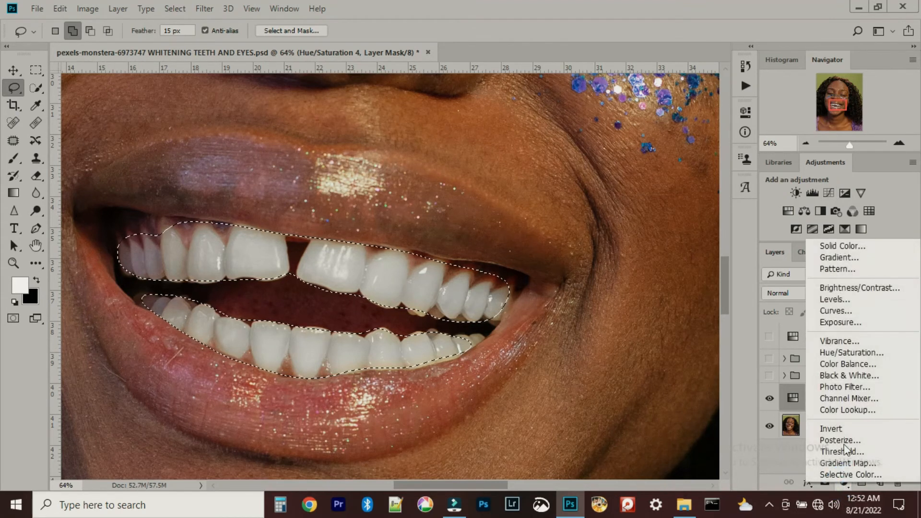
left_click(859, 311)
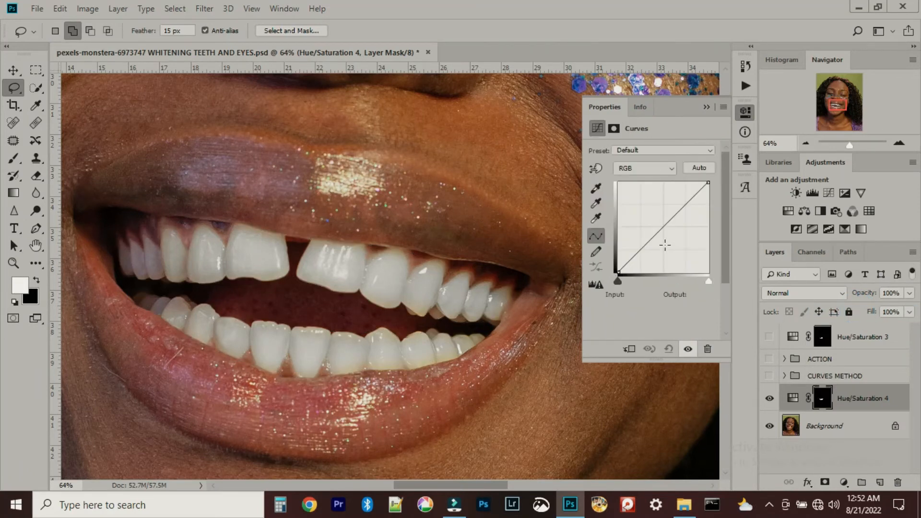
left_click_drag(665, 225, 657, 219)
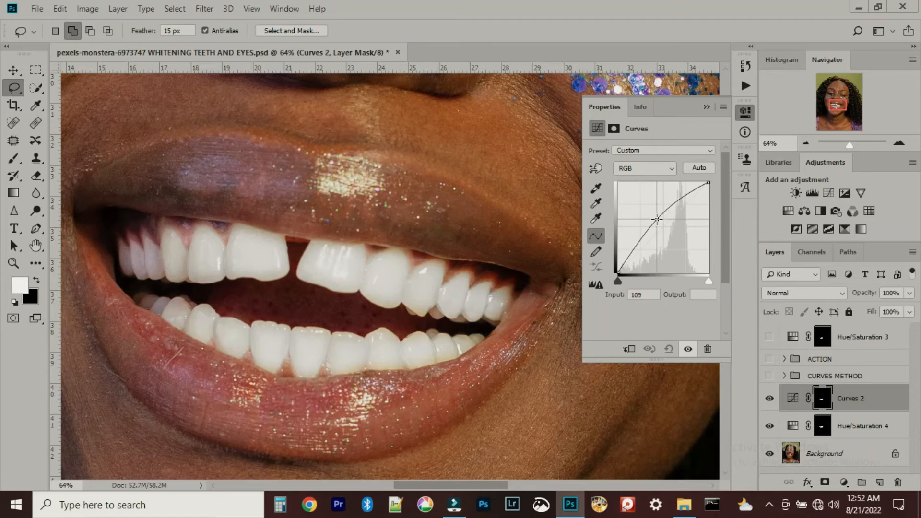
left_click(707, 107)
Compare the teeth with and without the Curves 2 and Hue/Saturation 4 layers, leaving both layers visible.
scroll(335, 317, "down", 3)
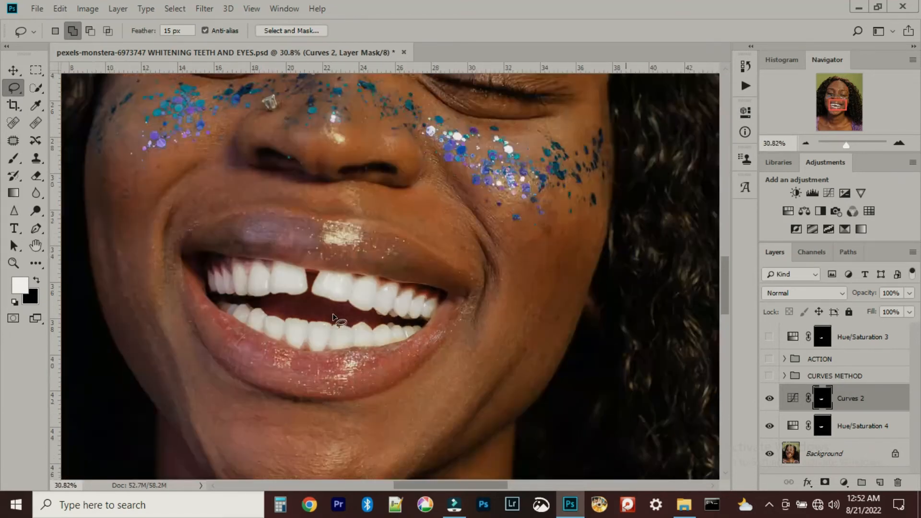
left_click(770, 400)
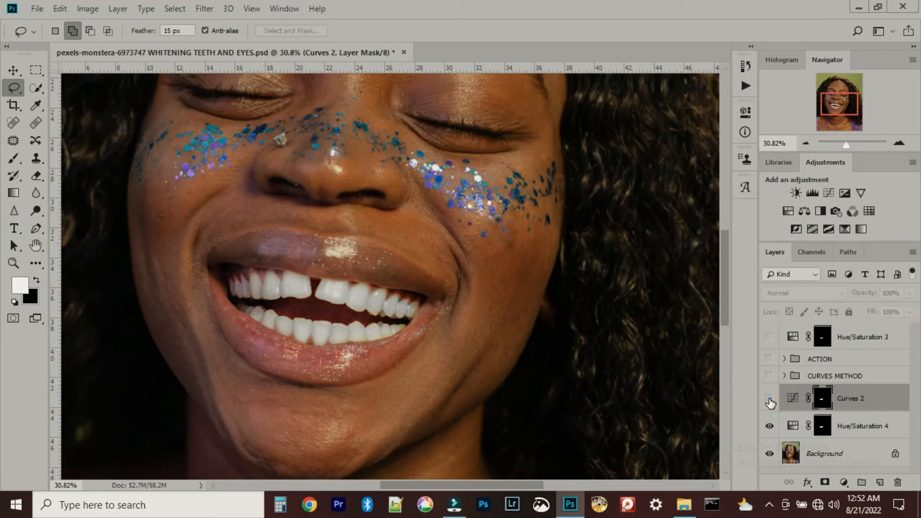
left_click(769, 426)
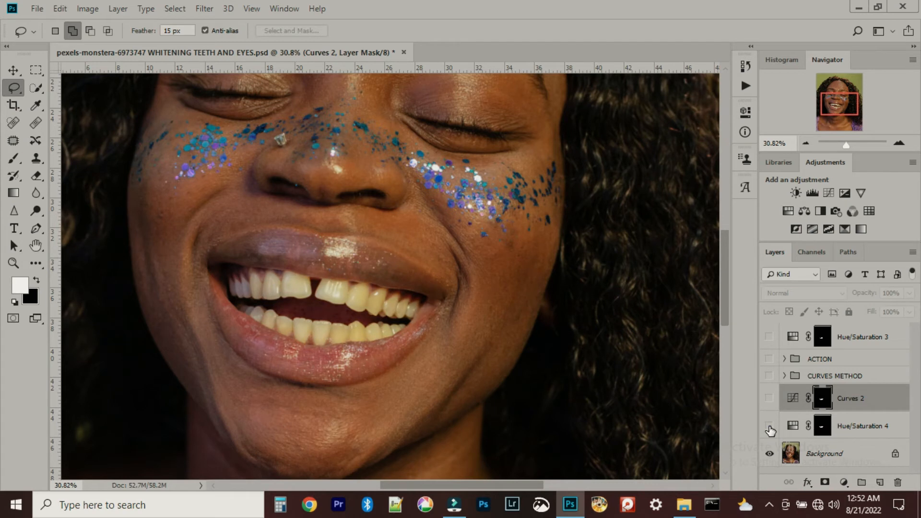
left_click(769, 426)
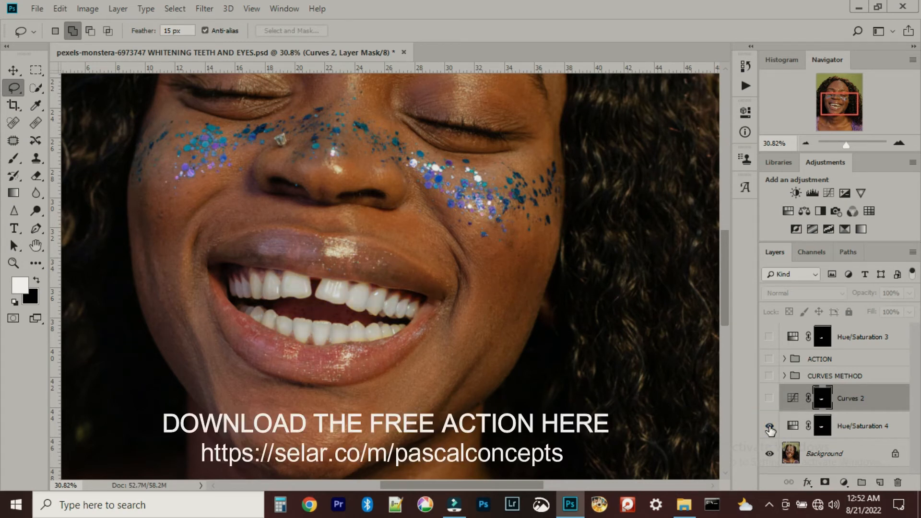
left_click(770, 398)
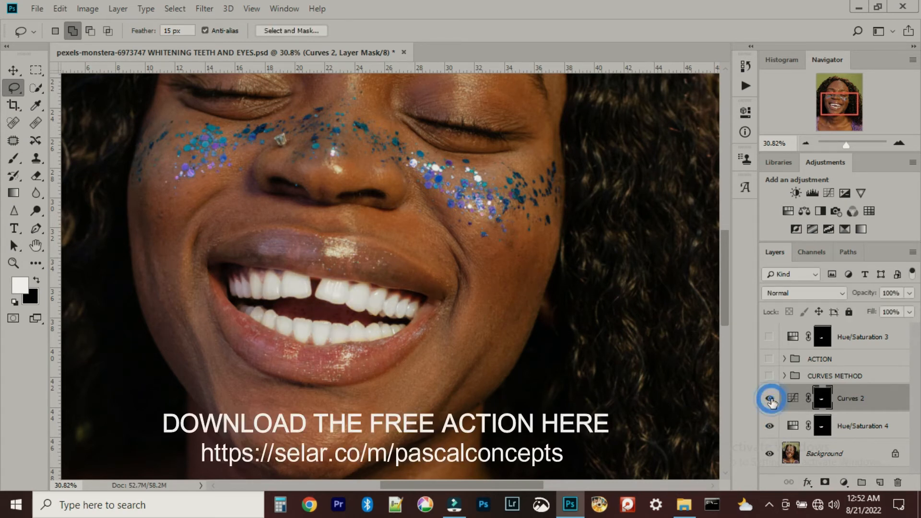
scroll(301, 284, "up", 2)
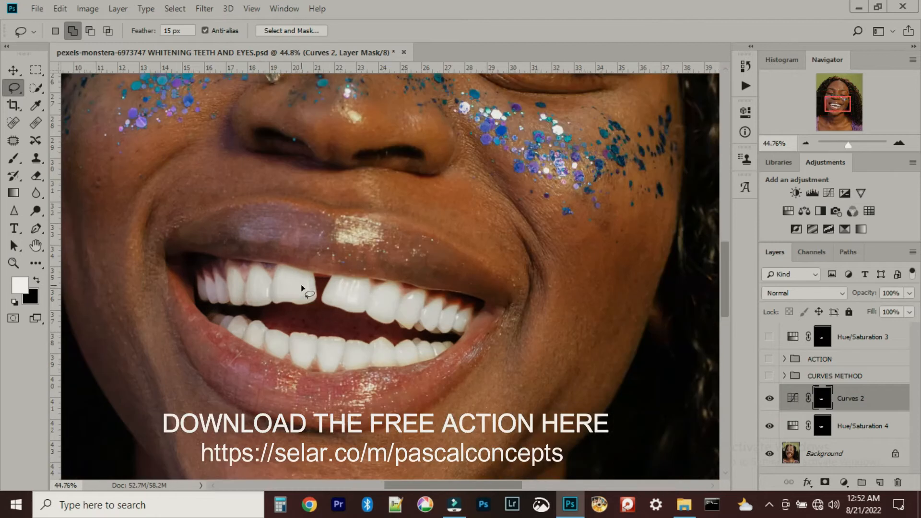
Group the Curves 2 and Hue/Saturation 4 layers as "new whiten" and move the group above the ACTION group.
left_click(860, 425, "shift")
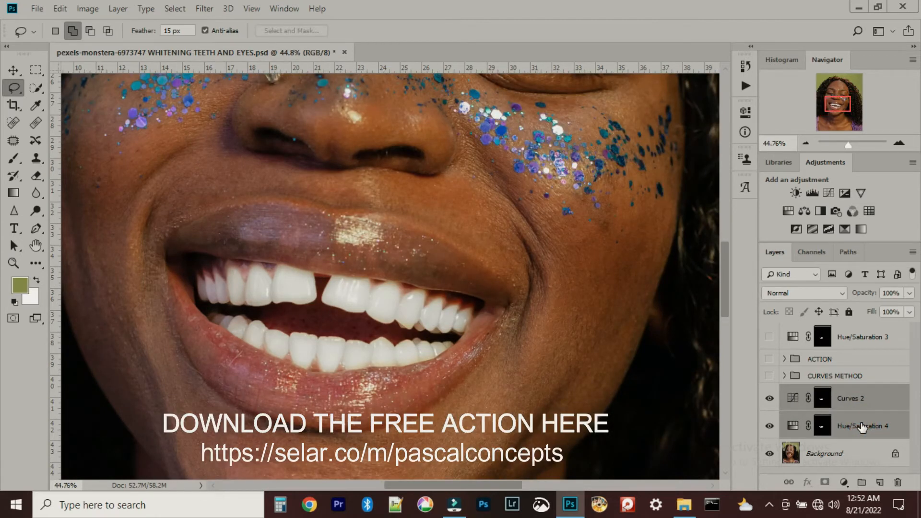
key("ctrl+g")
double_click(825, 392)
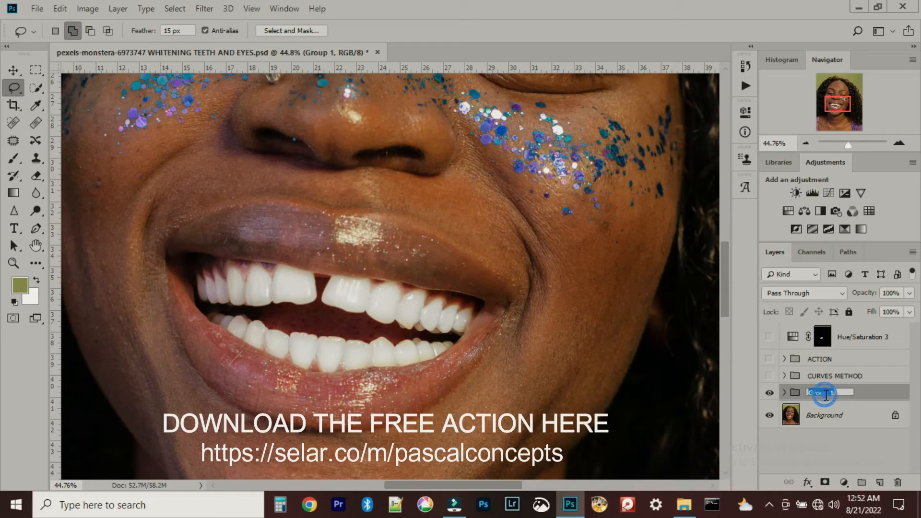
type("new whiten")
key("Return")
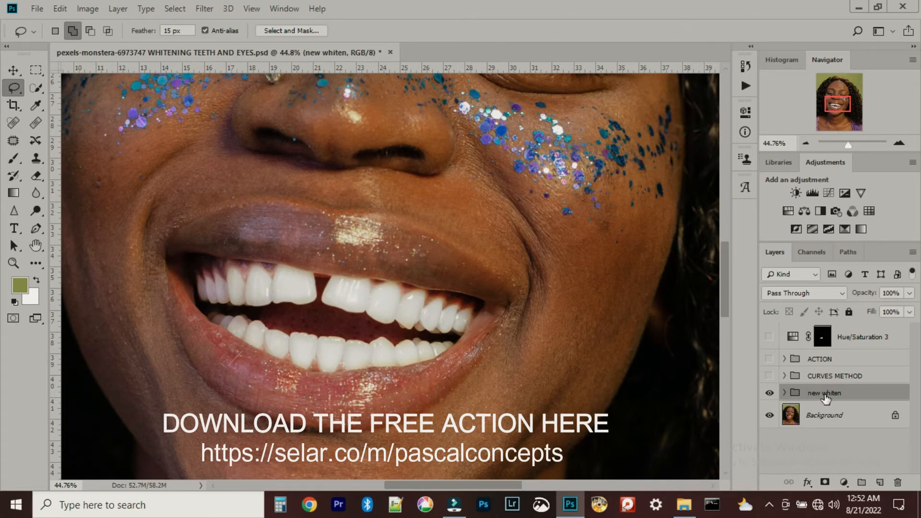
left_click_drag(825, 397, 824, 376)
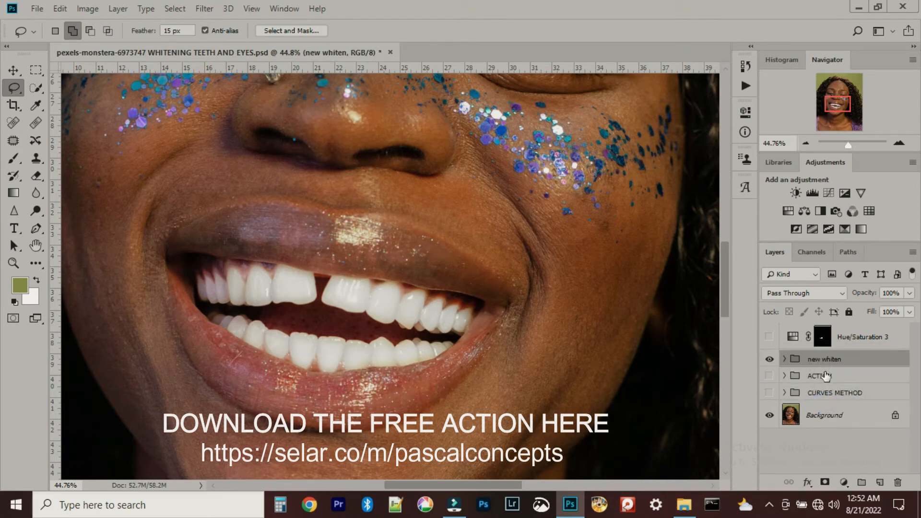
Hide the new whiten group and show the Hue/Saturation 3 layer, comparing each version with the original teeth.
left_click(769, 359)
left_click(769, 360)
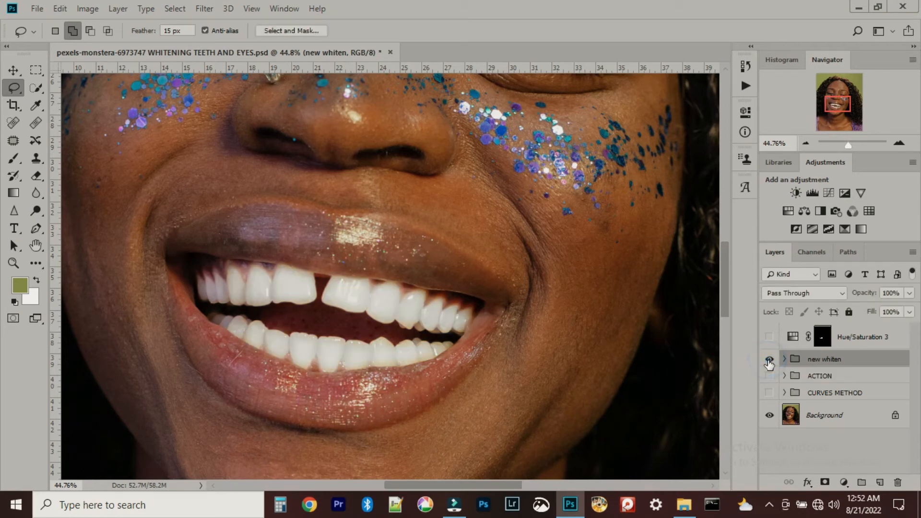
left_click(769, 359)
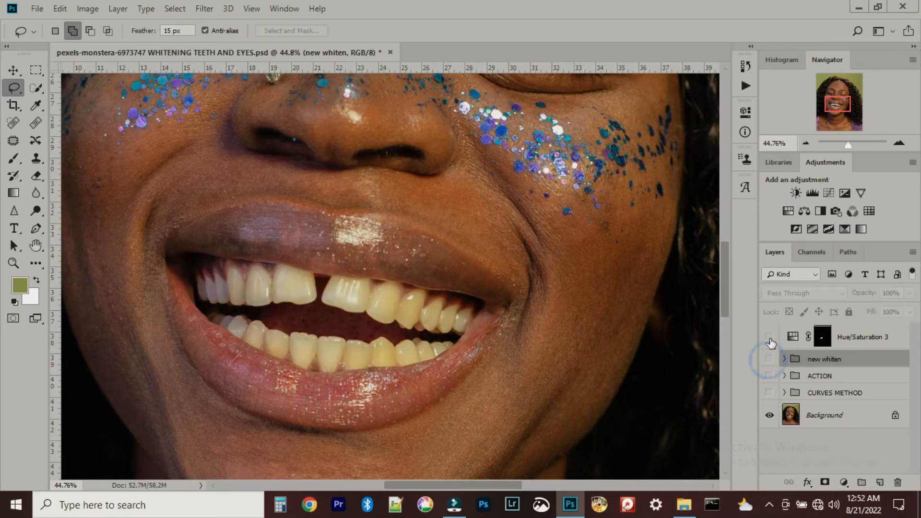
left_click(768, 339)
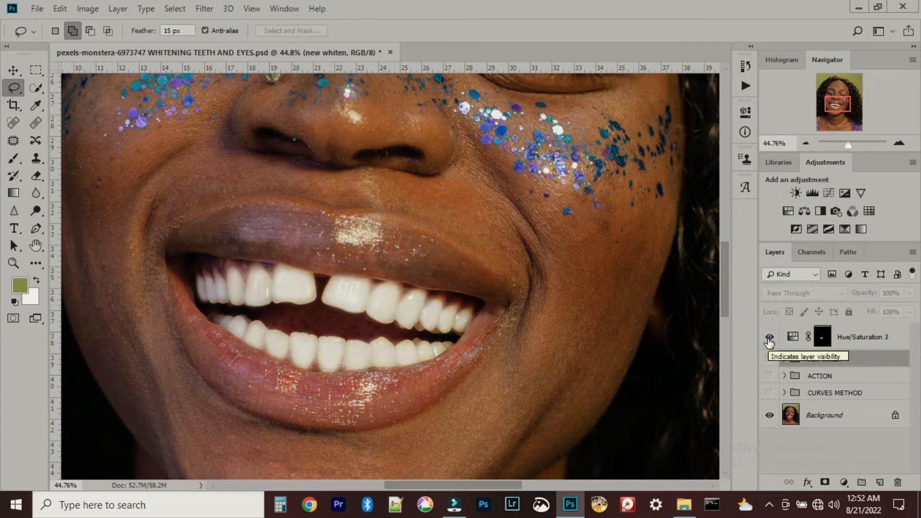
left_click(768, 340)
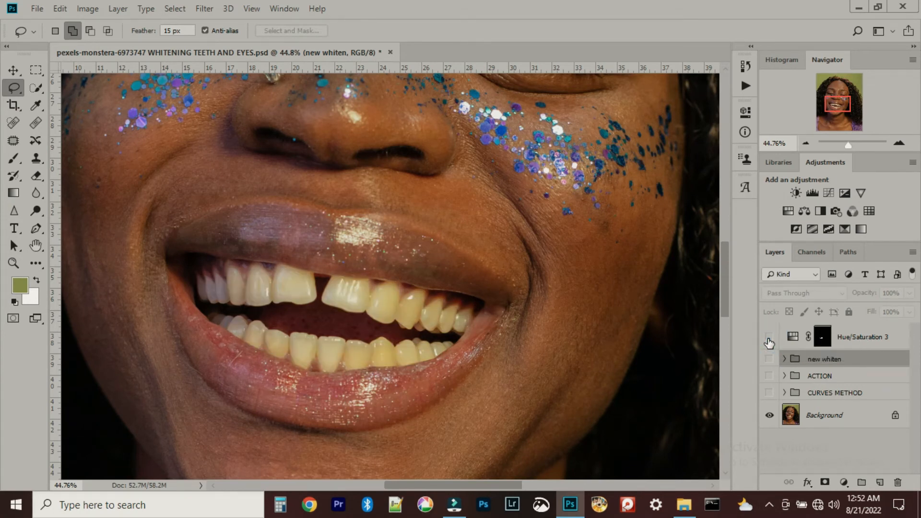
left_click(769, 342)
scroll(519, 329, "down", 2)
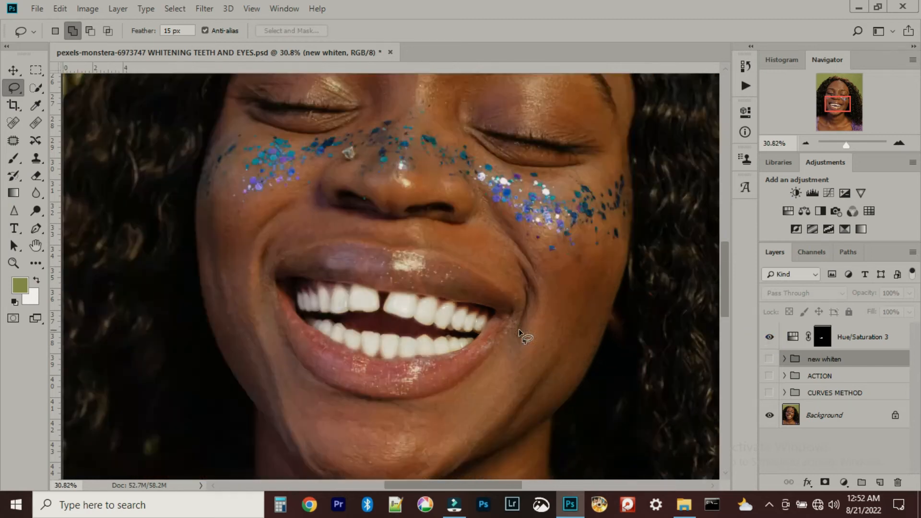
scroll(519, 329, "down", 1)
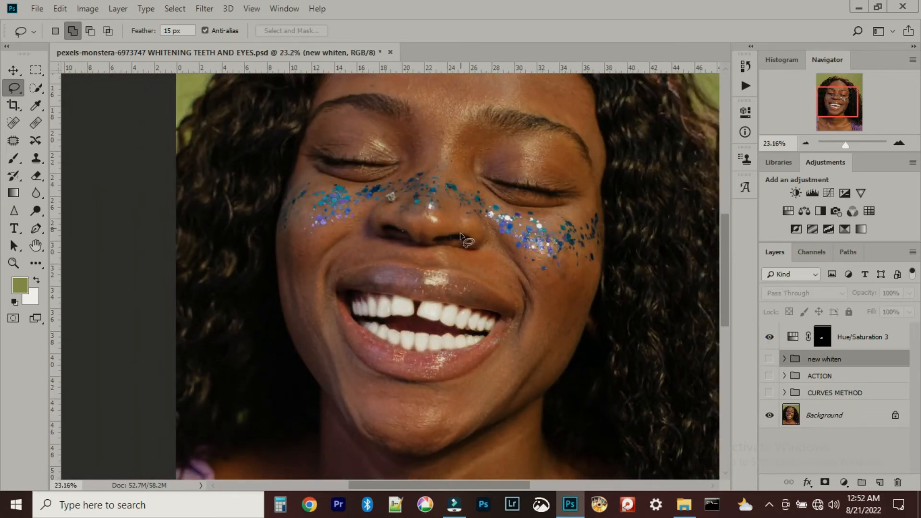
Open the unedited Pexels portrait 11503496 from the WHITENING TEETH AND EYES folder in Photoshop as a separate document.
key("alt")
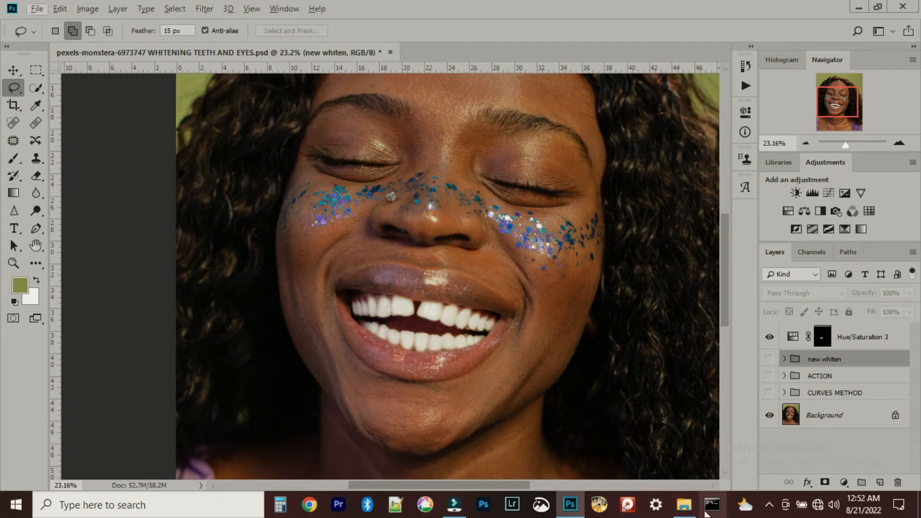
left_click(686, 506)
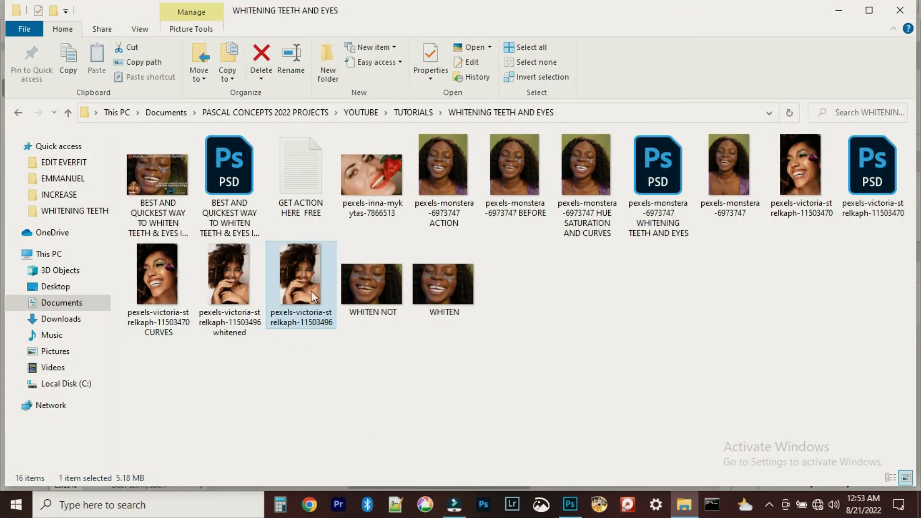
left_click_drag(307, 280, 527, 259)
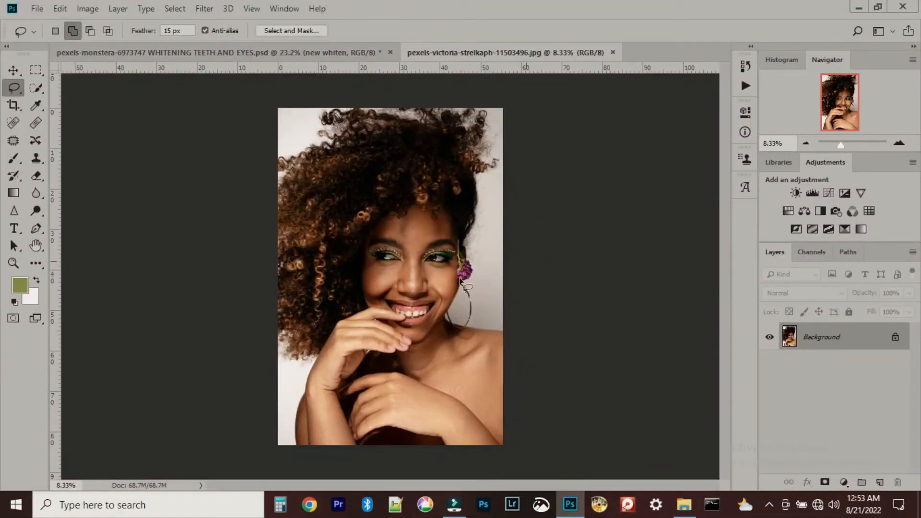
scroll(447, 318, "up", 3)
scroll(454, 298, "up", 4)
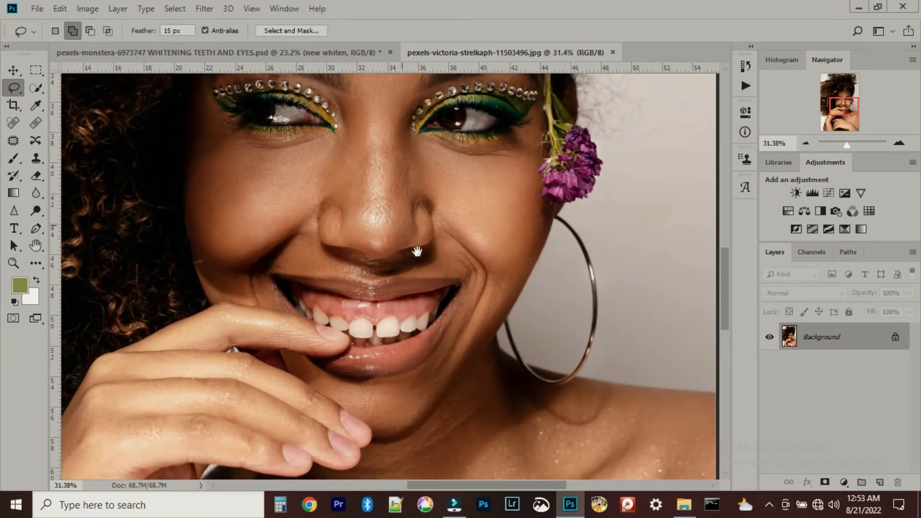
left_click_drag(416, 250, 458, 304)
Run the Whiten action from the whiten eyes & teeth set on the portrait.
left_click(745, 86)
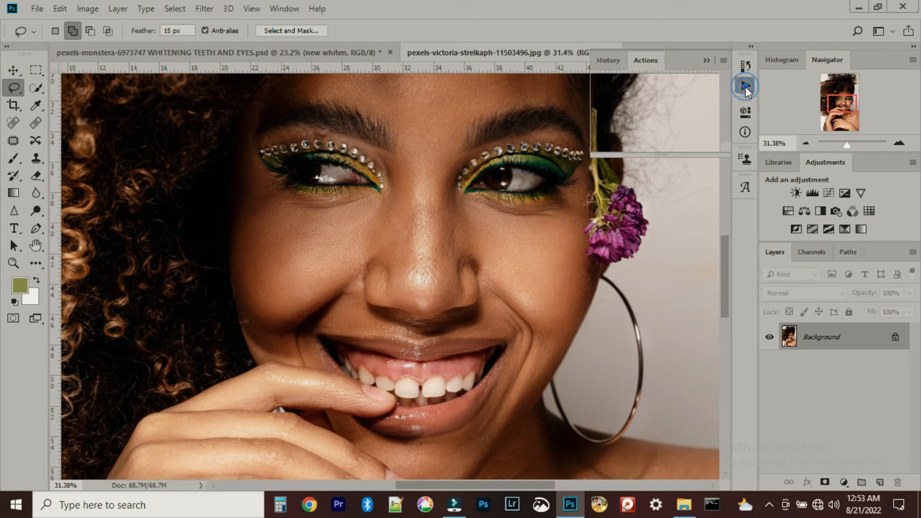
left_click(650, 145)
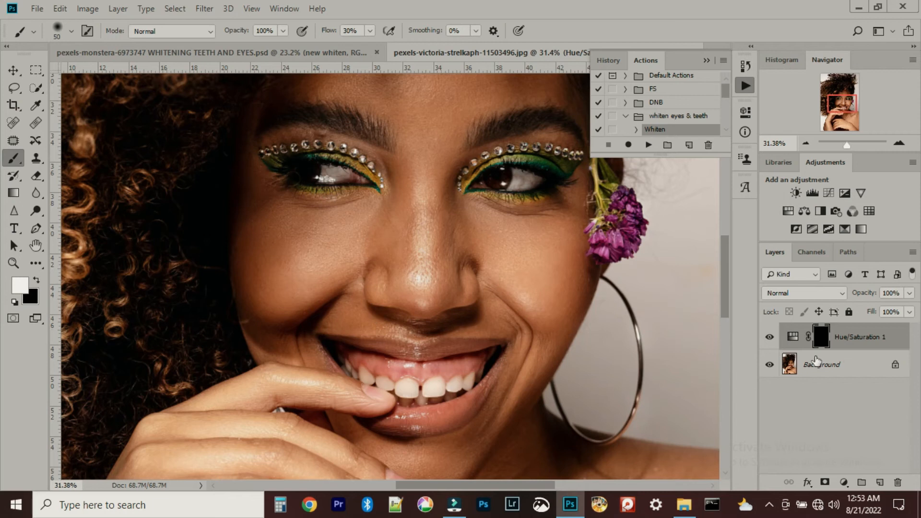
left_click(706, 61)
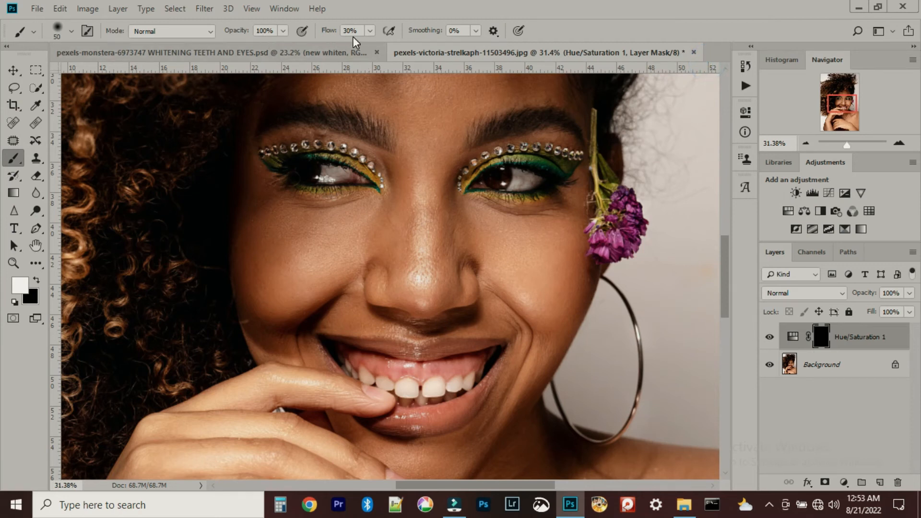
Paint white on the Hue/Saturation 1 mask over the whites of both eyes with a 30 to 35 px brush at 30% flow.
scroll(357, 202, "up", 6)
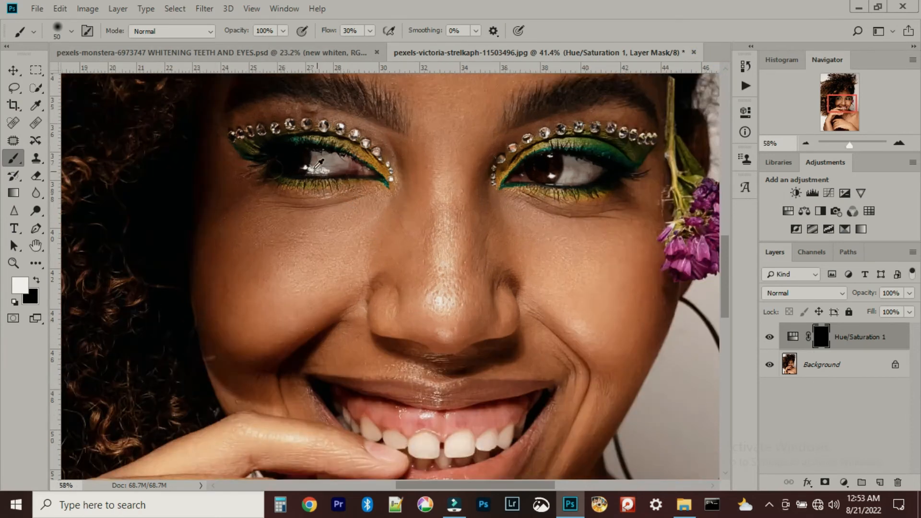
key("bracketleft")
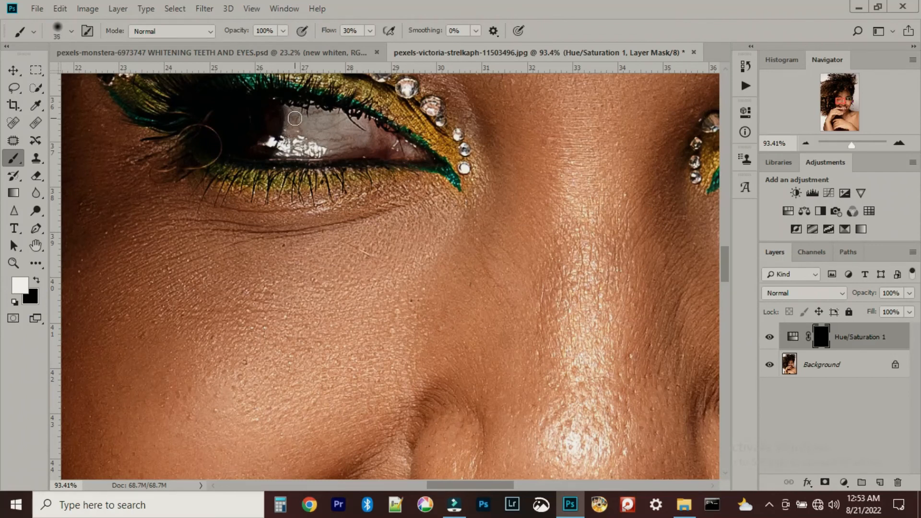
mouse_move(294, 116)
left_mouse_down()
mouse_move(290, 107)
mouse_move(291, 144)
mouse_move(382, 147)
mouse_move(319, 115)
mouse_move(302, 137)
mouse_move(384, 144)
mouse_move(293, 115)
mouse_move(357, 144)
mouse_move(269, 158)
left_mouse_up()
mouse_move(513, 144)
left_mouse_down()
mouse_move(512, 185)
mouse_move(541, 199)
mouse_move(583, 178)
mouse_move(519, 187)
mouse_move(577, 181)
mouse_move(519, 169)
mouse_move(524, 187)
left_mouse_up()
Paint white on the Hue/Saturation 1 mask over the teeth with a brush of up to 40 px at 30% flow.
scroll(446, 355, "down", 5)
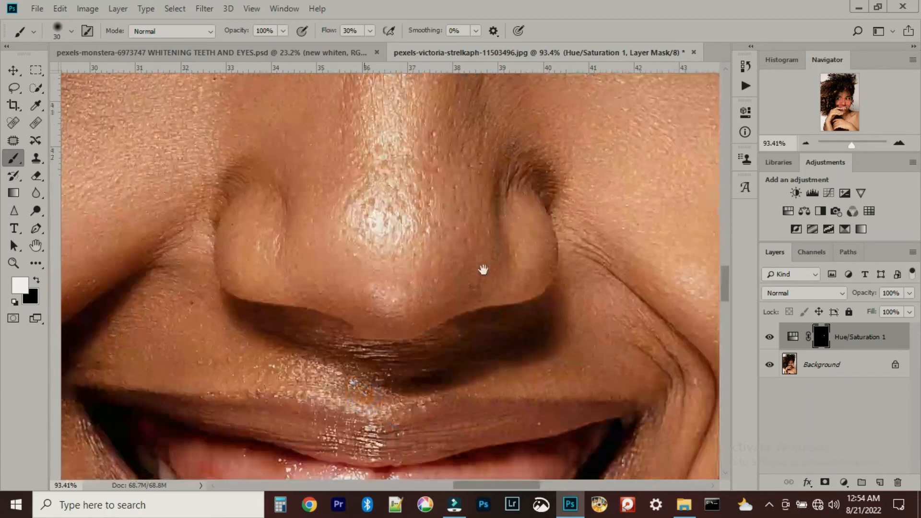
scroll(481, 267, "down", 5)
mouse_move(301, 192)
left_mouse_down()
mouse_move(303, 221)
mouse_move(330, 224)
mouse_move(307, 195)
mouse_move(306, 209)
mouse_move(416, 264)
mouse_move(447, 232)
mouse_move(430, 241)
mouse_move(507, 256)
mouse_move(630, 212)
mouse_move(554, 272)
mouse_move(475, 265)
mouse_move(428, 285)
mouse_move(273, 193)
mouse_move(282, 207)
mouse_move(240, 157)
mouse_move(269, 208)
mouse_move(316, 207)
mouse_move(365, 226)
mouse_move(321, 225)
mouse_move(452, 256)
mouse_move(586, 232)
left_mouse_up()
key("bracketright")
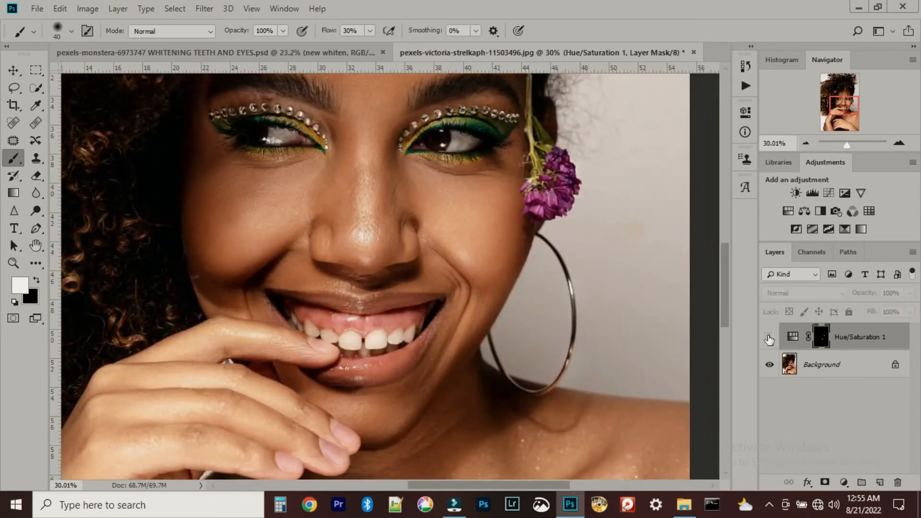
Compare the eyes and teeth with and without the Hue/Saturation 1 layer, leaving the layer visible.
left_click(768, 339)
left_click(770, 338)
left_click(770, 338)
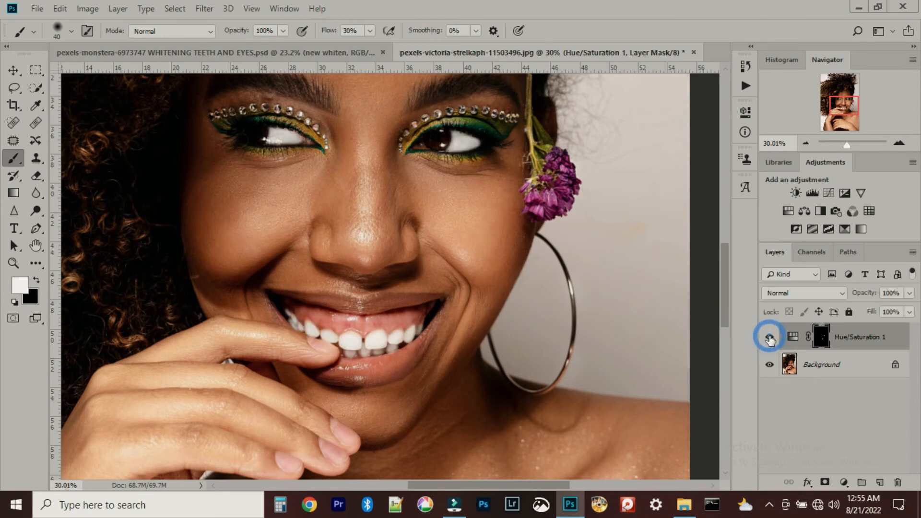
Lower the Hue/Saturation 1 layer's opacity to 63%, compare the result, and leave the layer hidden.
left_click_drag(867, 295, 841, 297)
left_click(769, 338)
left_click(769, 337)
left_click(769, 338)
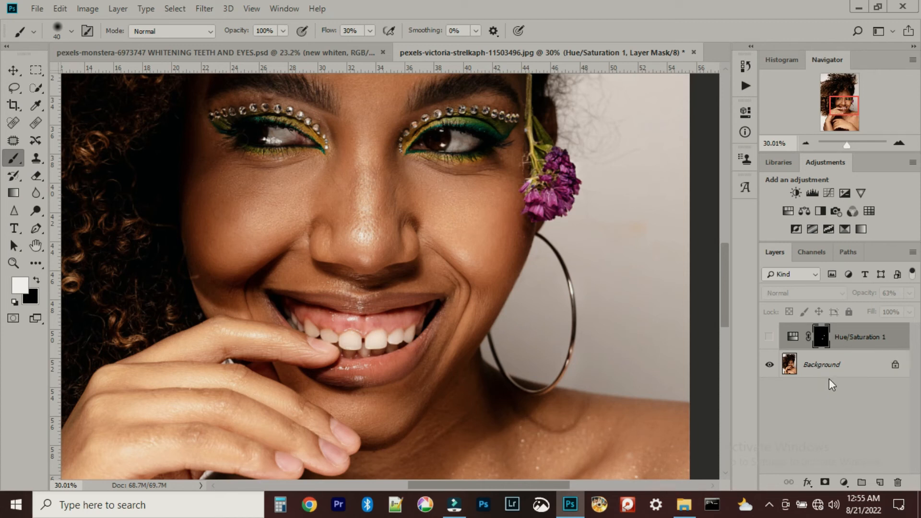
Outline the teeth on the Background layer with the Lasso tool at a 15 px feather, and apply Feather to the selection.
left_click(839, 368)
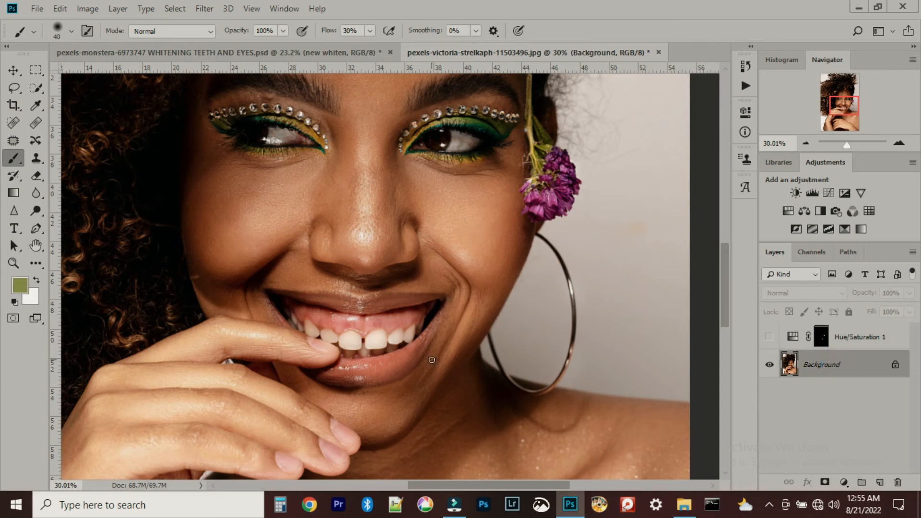
left_click(297, 53)
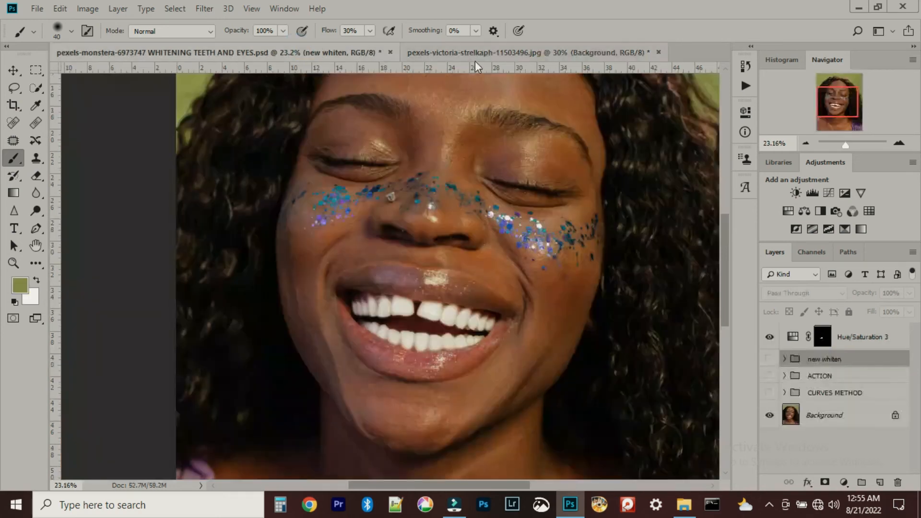
left_click(499, 53)
left_click(14, 88)
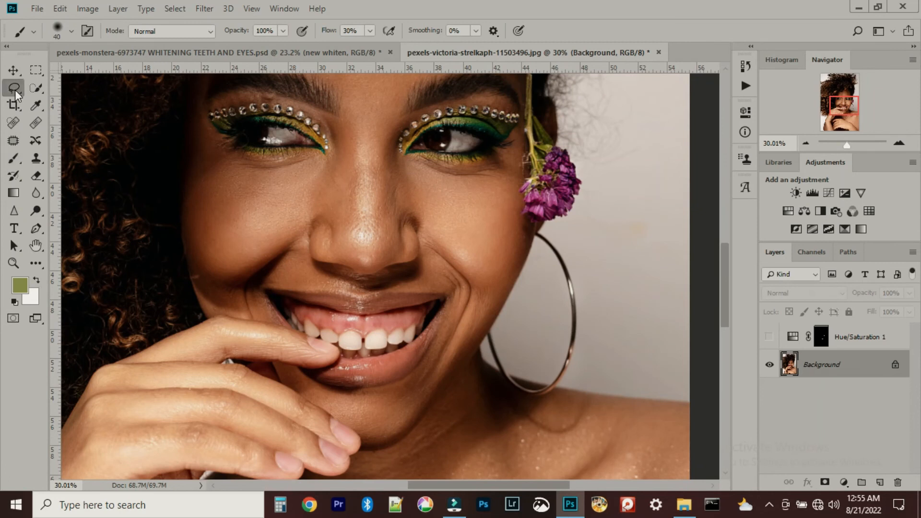
left_click(65, 88)
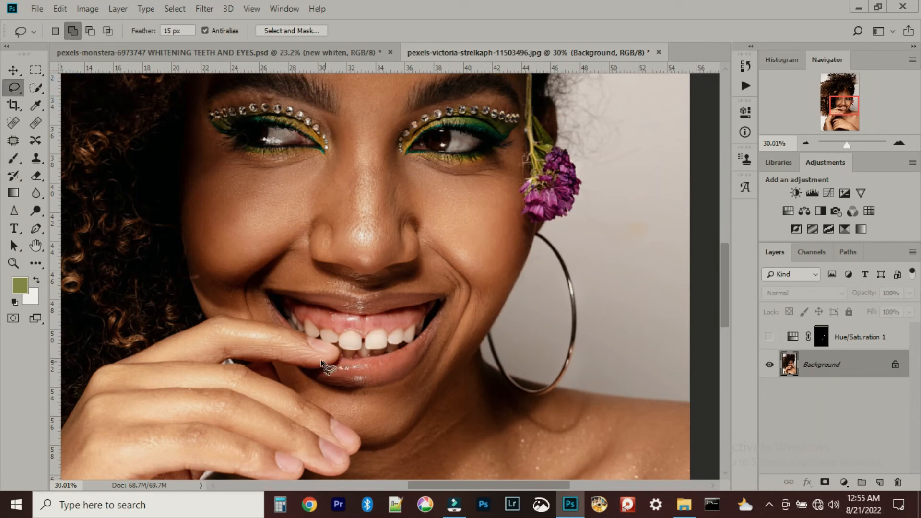
scroll(321, 363, "up", 5)
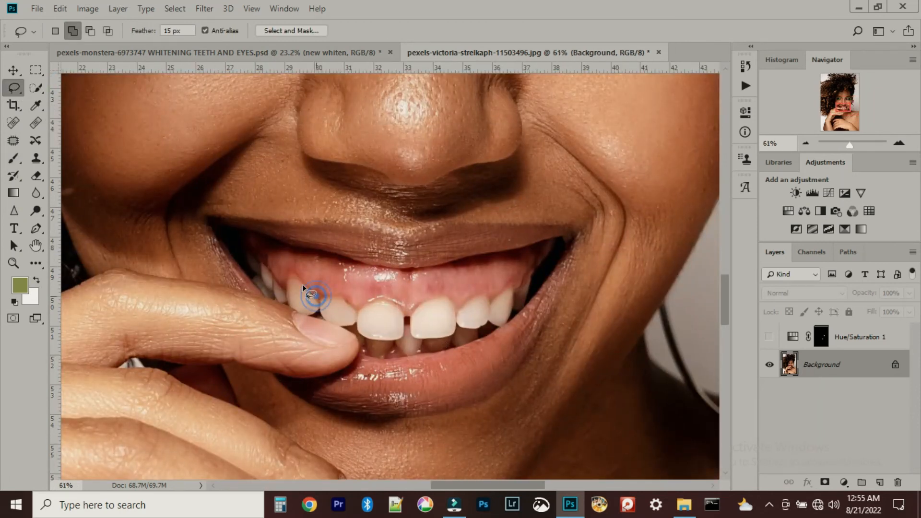
mouse_move(259, 270)
left_mouse_down()
mouse_move(280, 304)
mouse_move(361, 332)
mouse_move(410, 318)
mouse_move(443, 336)
mouse_move(486, 323)
mouse_move(533, 285)
mouse_move(492, 298)
mouse_move(355, 307)
left_mouse_up()
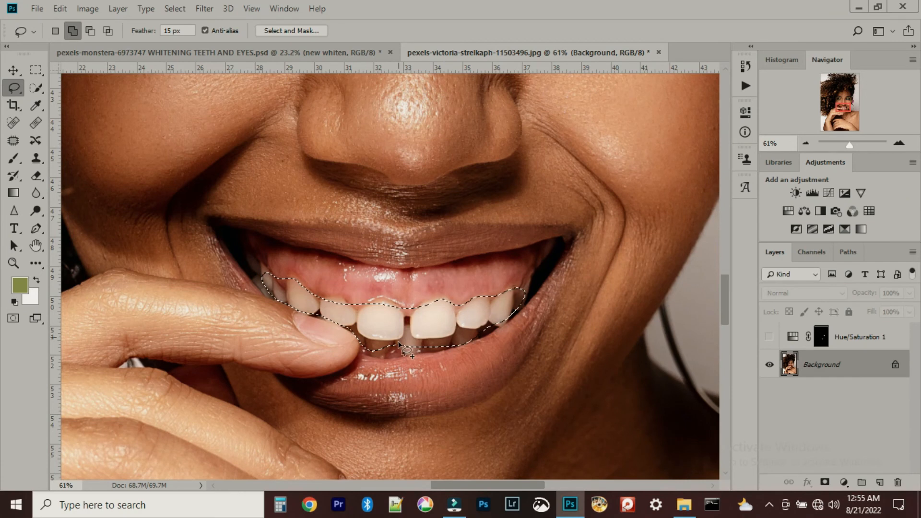
scroll(435, 317, "up", 1)
right_click(434, 317)
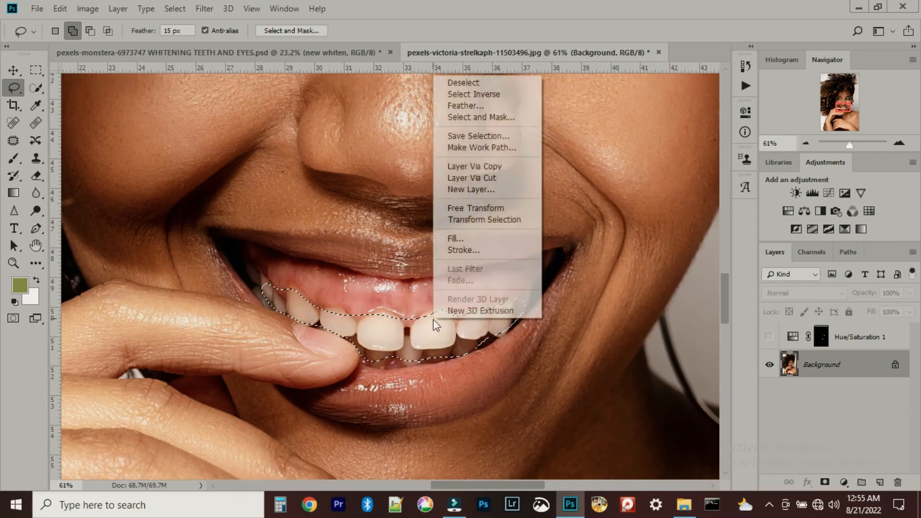
left_click(471, 104)
left_click(527, 152)
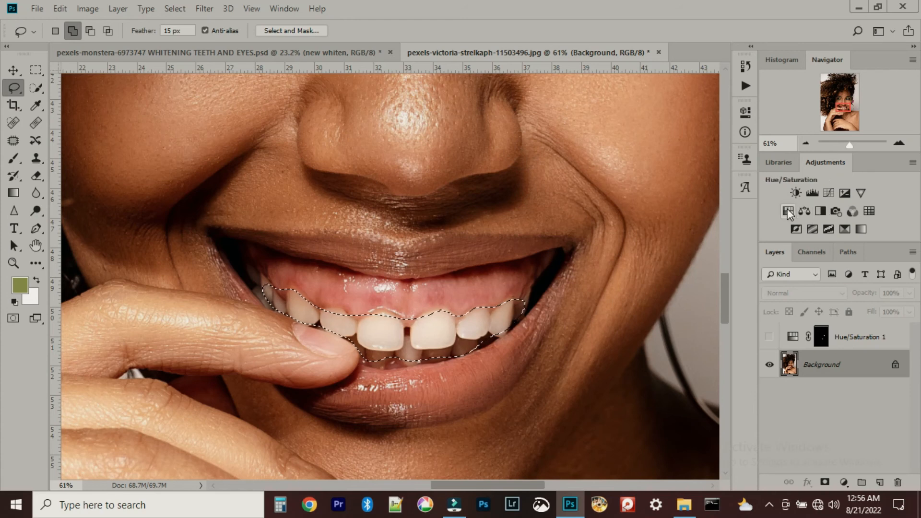
Add a Hue/Saturation adjustment layer for the selected teeth, setting the Yellows to Saturation -91 and Lightness +93.
left_click(844, 482)
left_click(858, 351)
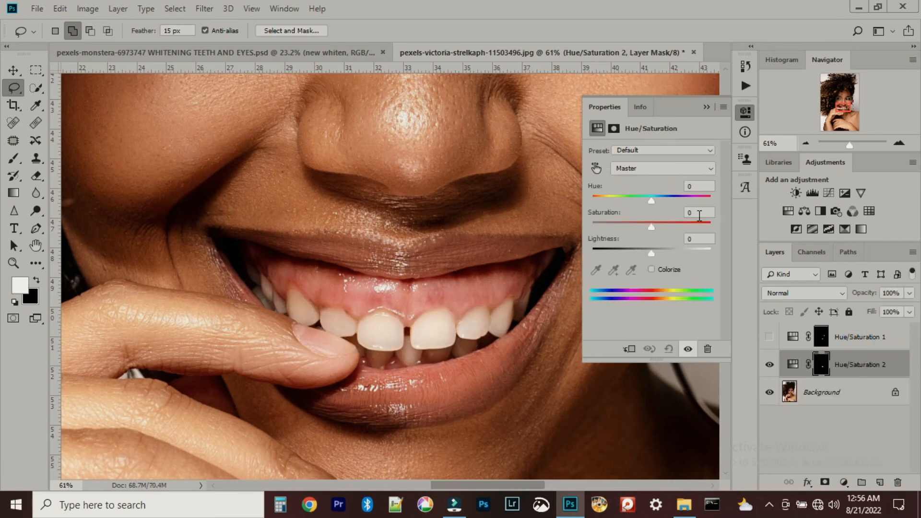
left_click(658, 169)
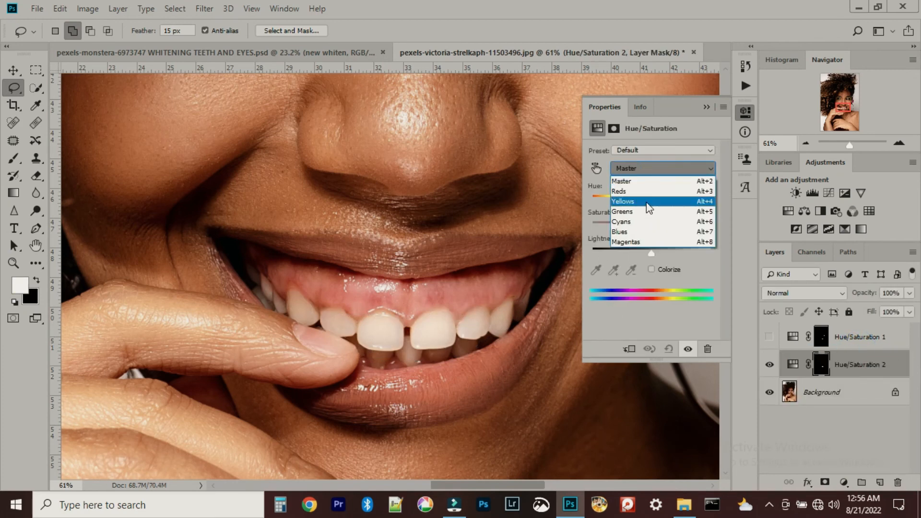
left_click(646, 201)
left_click_drag(649, 226, 600, 229)
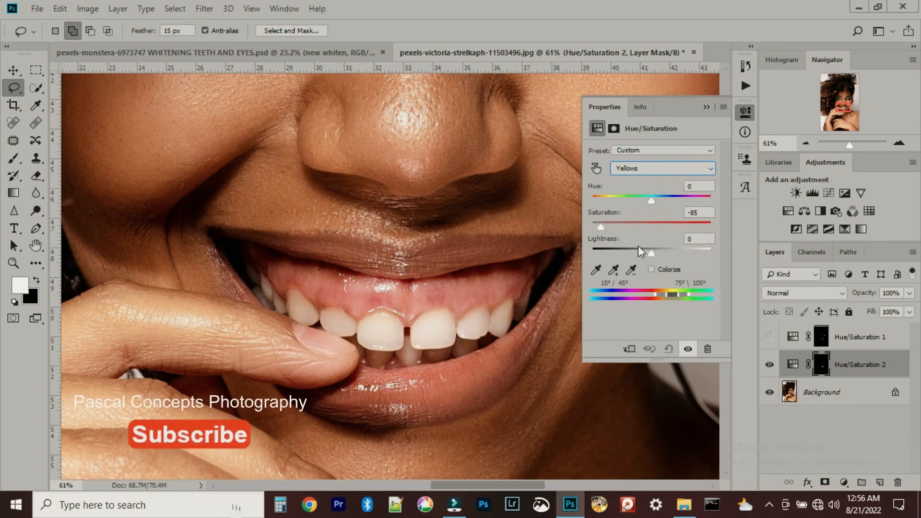
left_click_drag(650, 251, 707, 252)
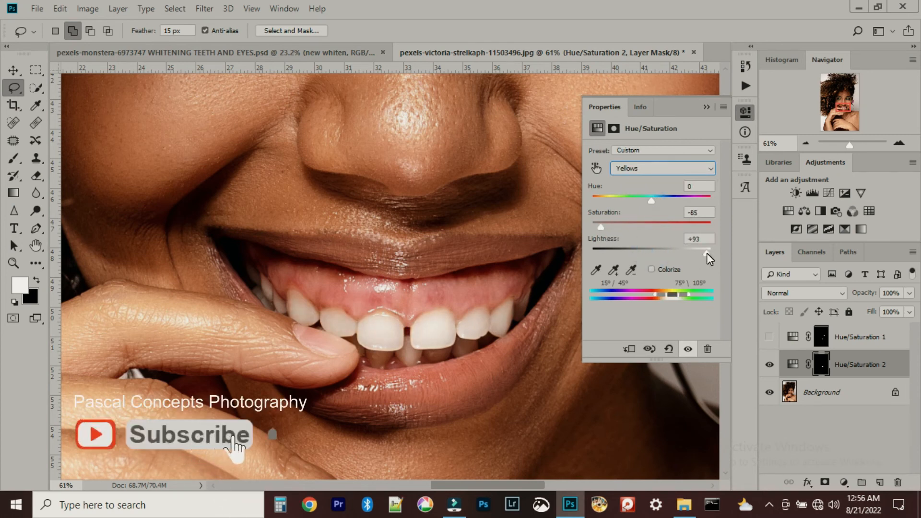
left_click(600, 227)
left_click_drag(601, 227, 597, 227)
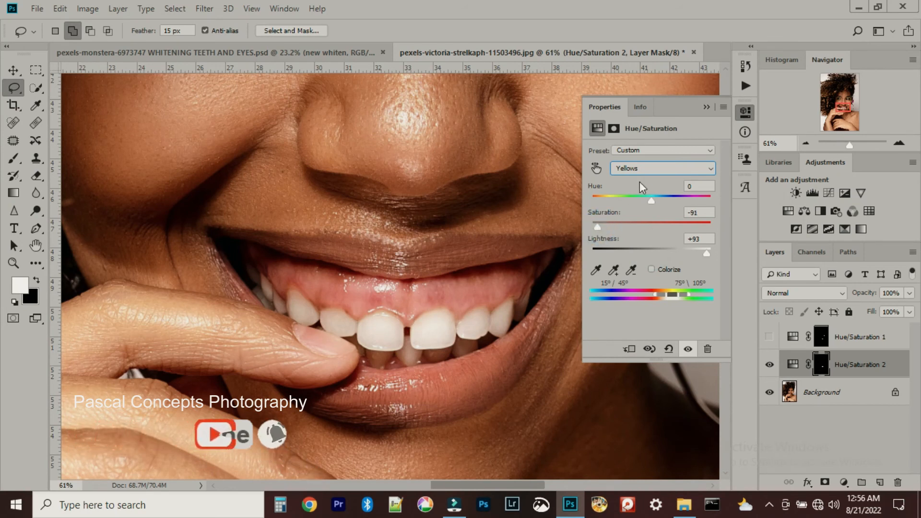
Set the Reds to Saturation -41 and Lightness +17, and compare the teeth with and without the Hue/Saturation 2 layer.
left_click(645, 169)
left_click(619, 191)
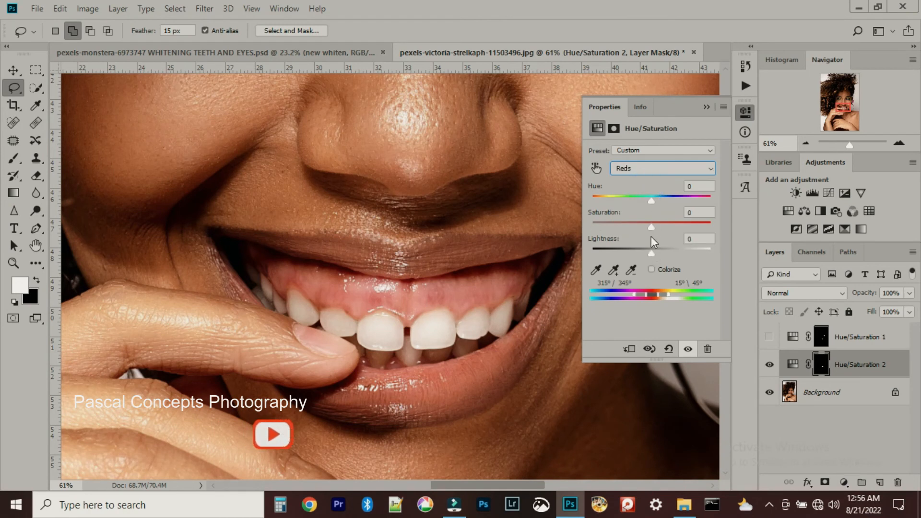
left_click_drag(650, 227, 628, 228)
mouse_move(655, 257)
left_mouse_down()
mouse_move(673, 256)
mouse_move(662, 253)
left_mouse_up()
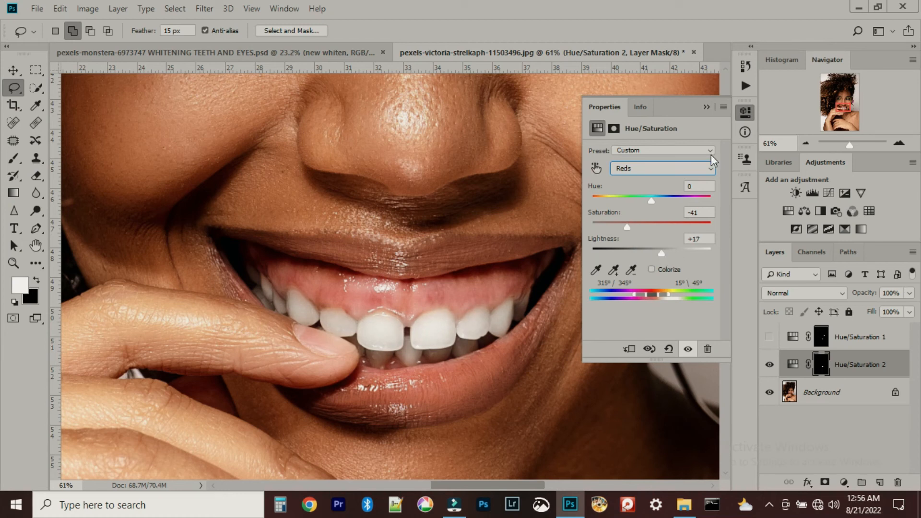
left_click(706, 108)
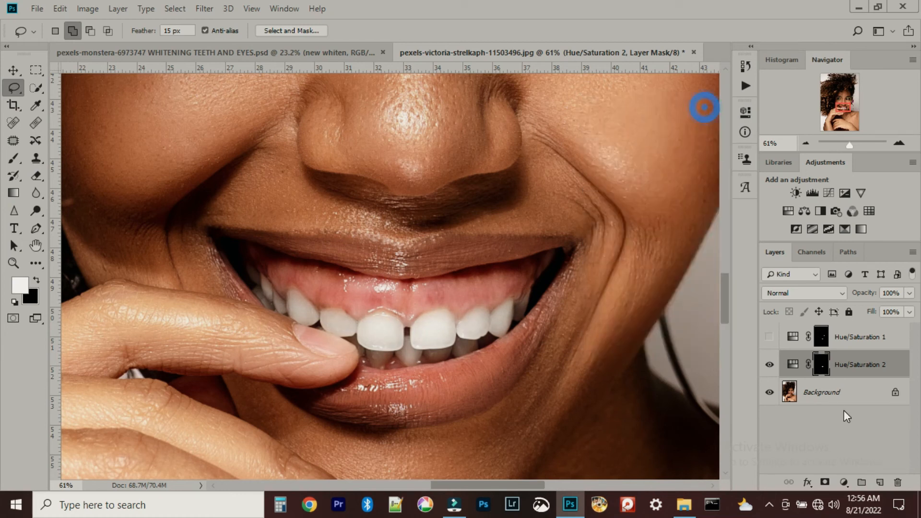
left_click(770, 366)
left_click(770, 367)
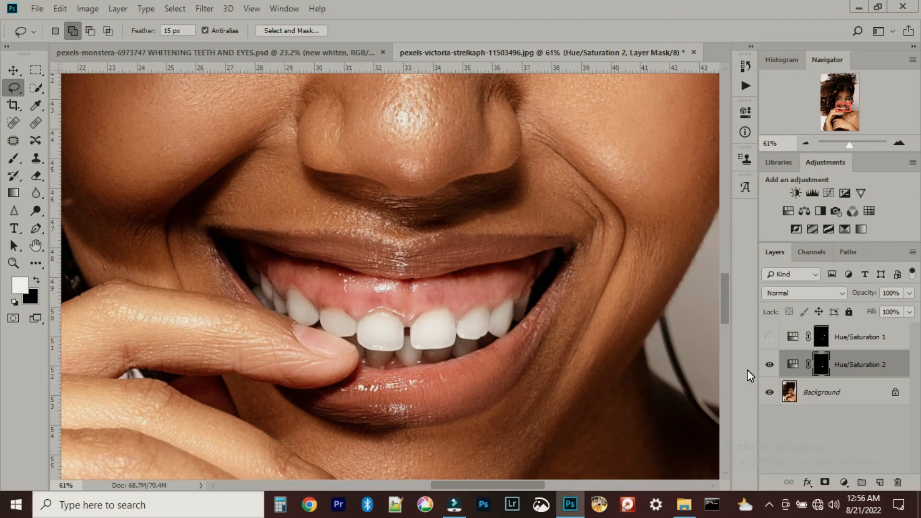
Load the Hue/Saturation 2 mask as a selection and add a Curves adjustment that raises the RGB curve around input 94.
left_click_drag(824, 369, 821, 369)
left_click(821, 368, "ctrl")
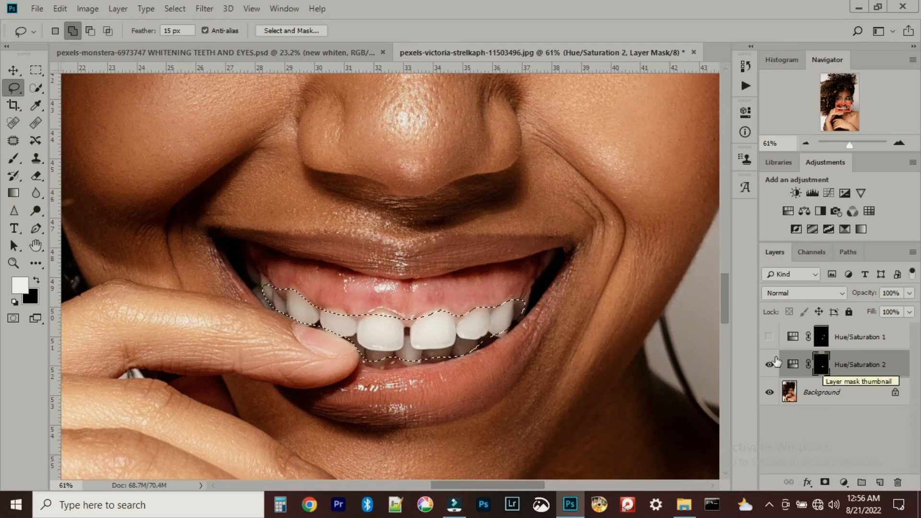
left_click(829, 192)
left_click_drag(656, 235, 651, 221)
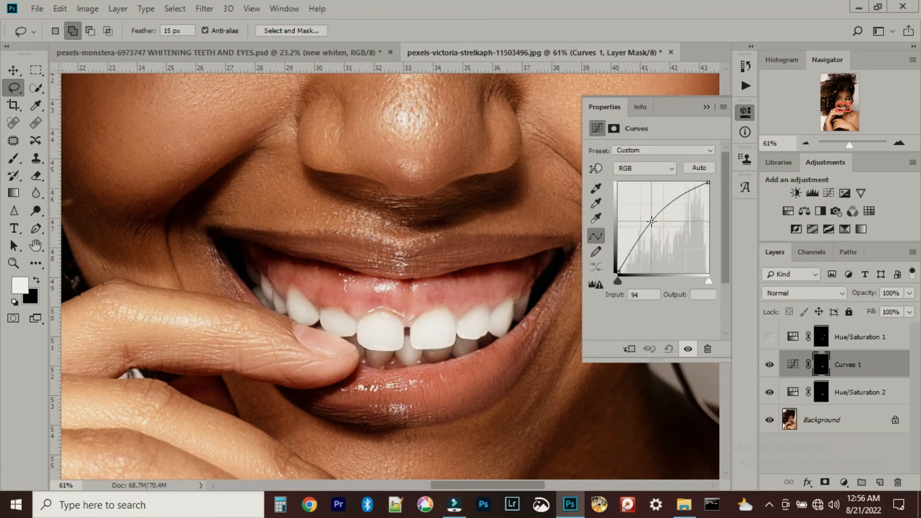
left_click(706, 107)
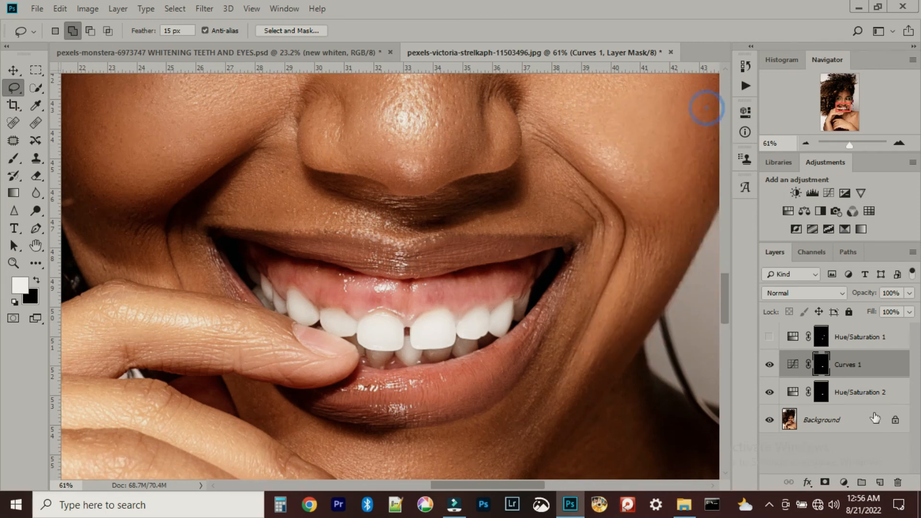
Compare the teeth with and without the Curves 1 and Hue/Saturation 2 layers, leaving both visible.
left_click(770, 366)
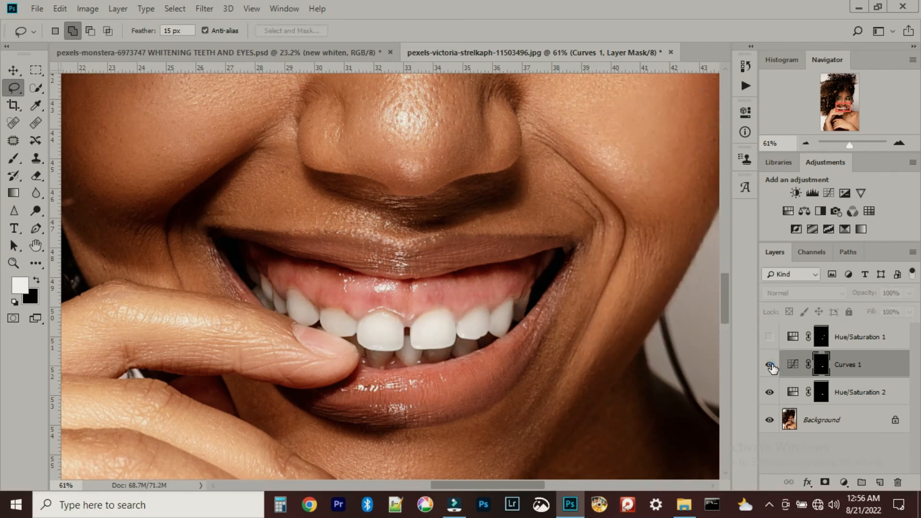
left_click(770, 366)
scroll(567, 360, "down", 2)
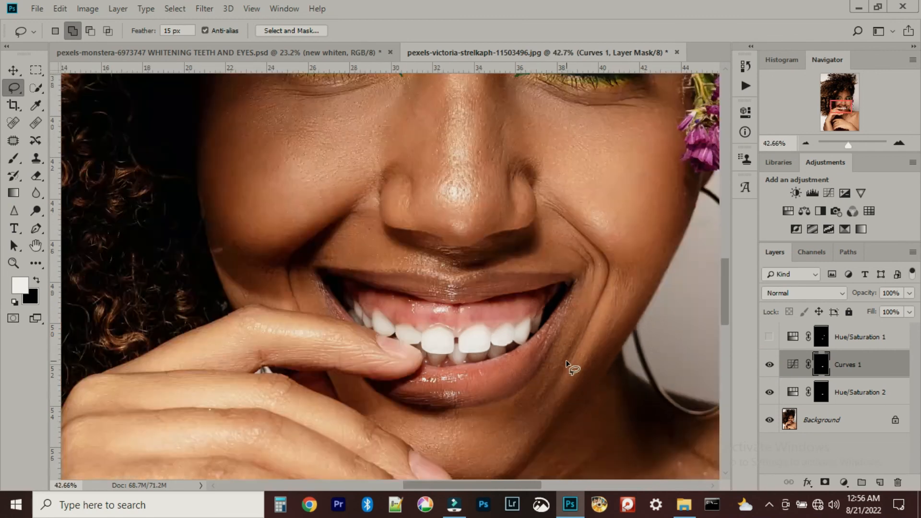
left_click(771, 366)
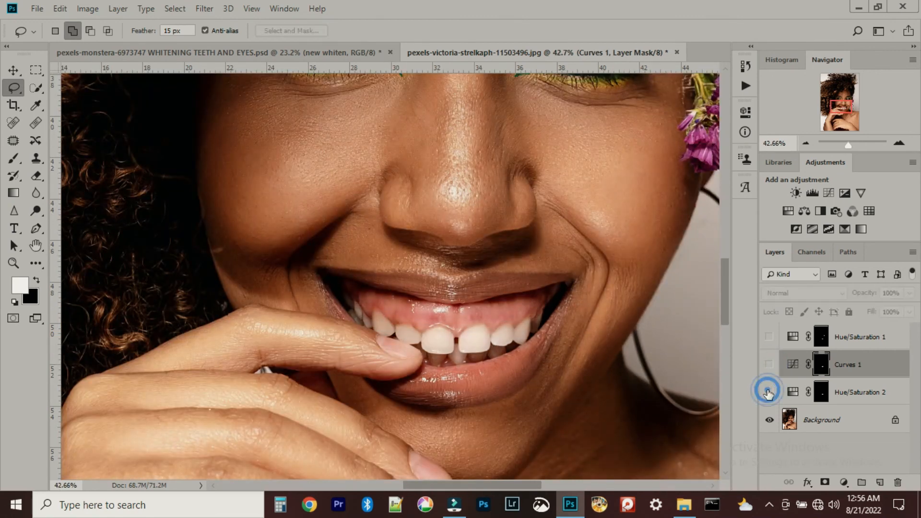
left_click(769, 364)
scroll(471, 324, "up", 2)
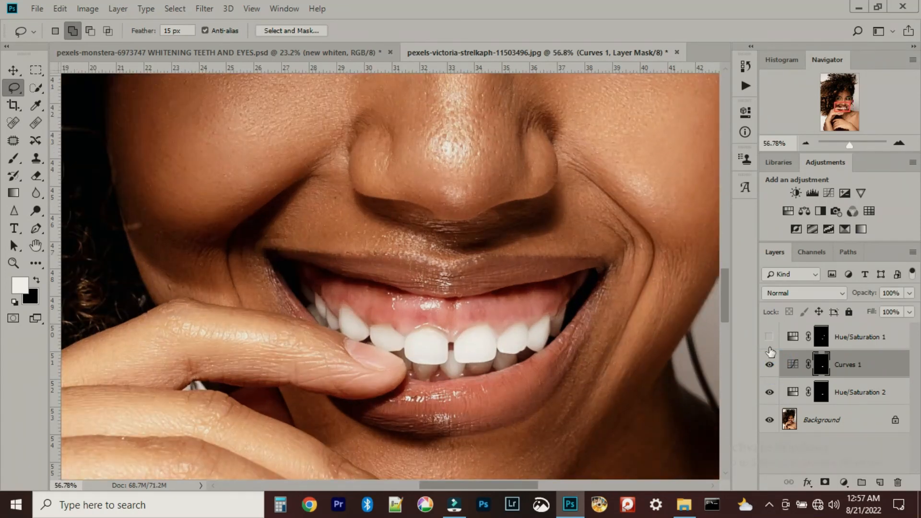
Group the Curves 1 and Hue/Saturation 2 layers and lower the group's opacity to 47%.
left_click(869, 393, "shift")
key("ctrl+g")
left_click_drag(861, 297, 835, 296)
Bring both of the portrait's eyes into close view.
left_click_drag(414, 172, 422, 227)
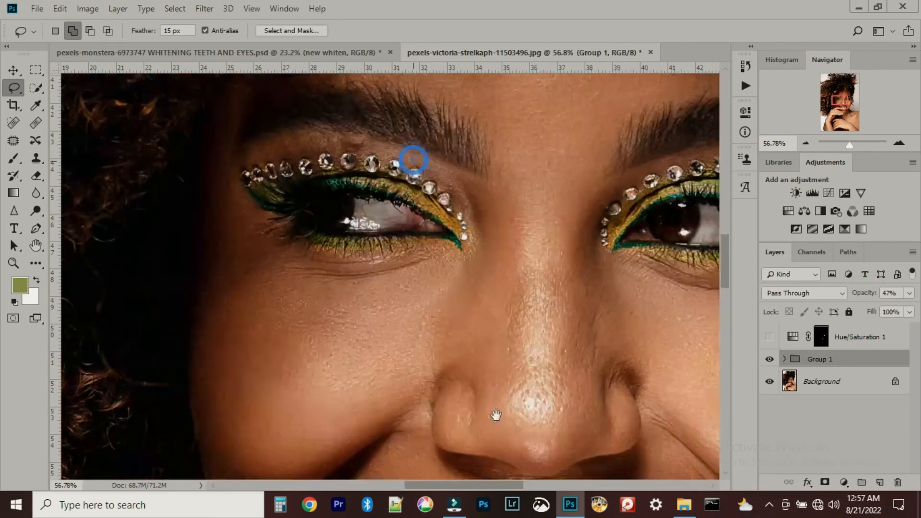
left_click_drag(623, 320, 488, 273)
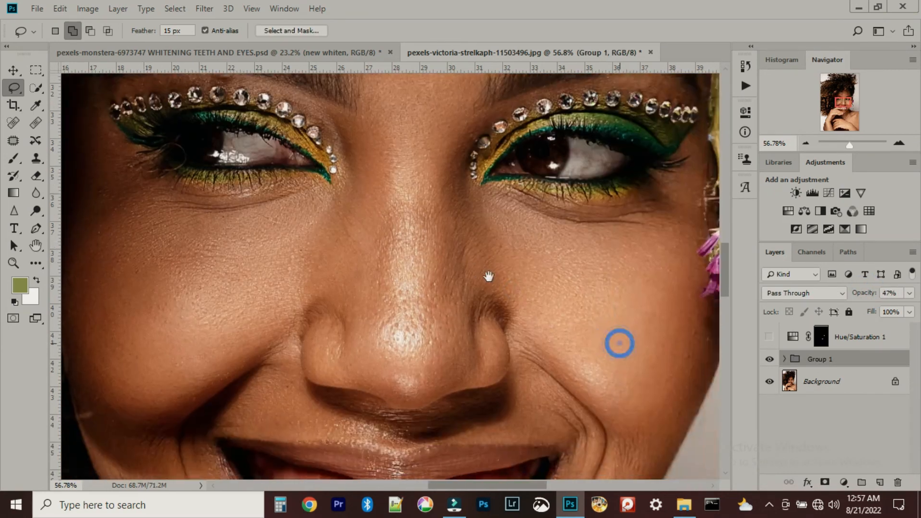